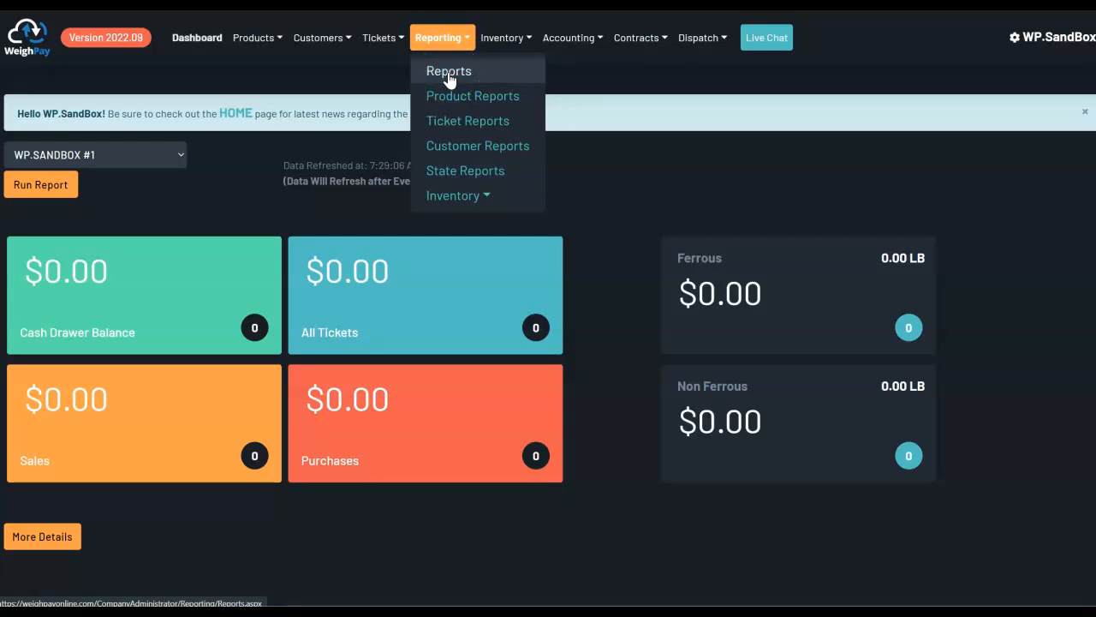
Open the general Reports page from the dashboard.
{"action": "left_click", "coordinate": [452, 76]}
{"action": "left_click", "coordinate": [452, 72]}
{"action": "left_click", "coordinate": [532, 79]}
{"action": "left_click", "coordinate": [445, 73]}
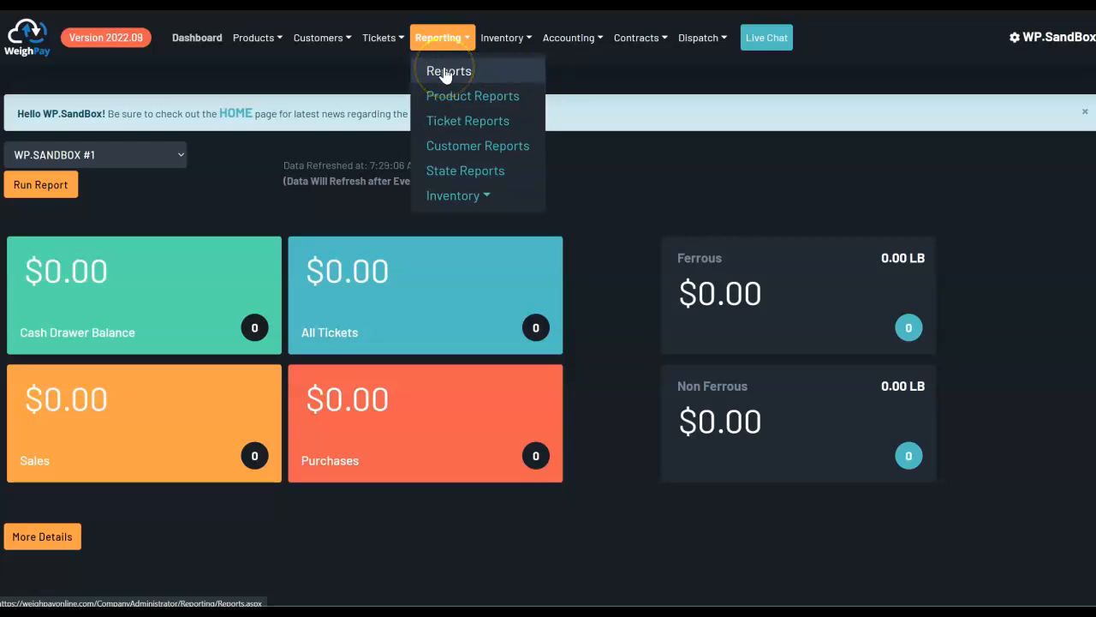
{"action": "left_click", "coordinate": [445, 73]}
Run the Cash Drawer Report for WP.SANDBOX #1 from 01/01/2023 to 01/06/2023 for all users and return to the report list.
{"action": "left_click", "coordinate": [40, 164]}
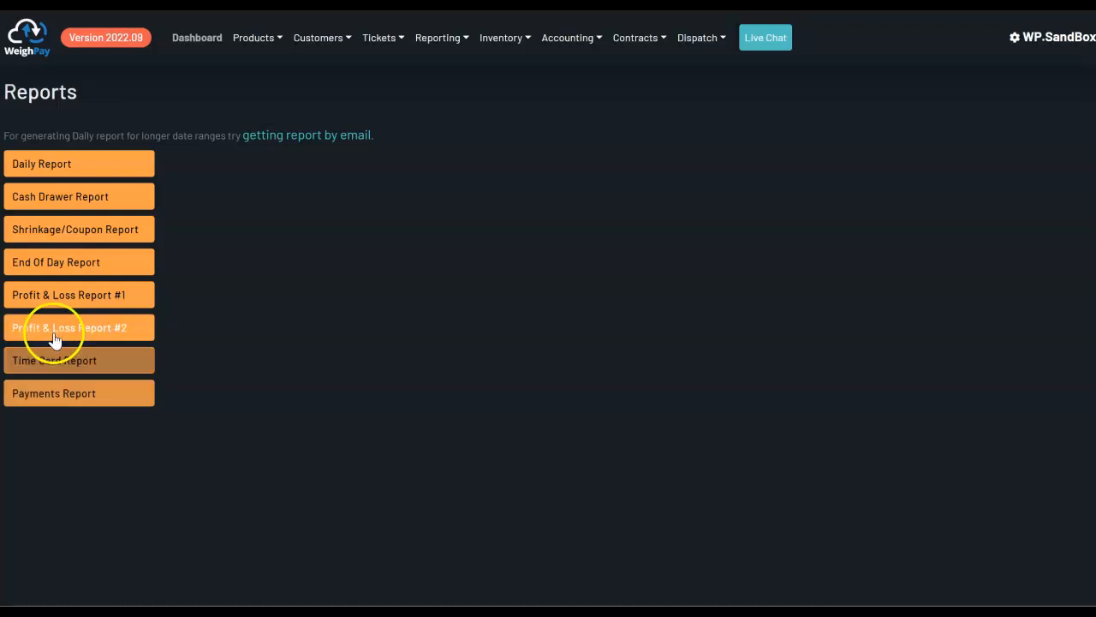
{"action": "left_click", "coordinate": [65, 169]}
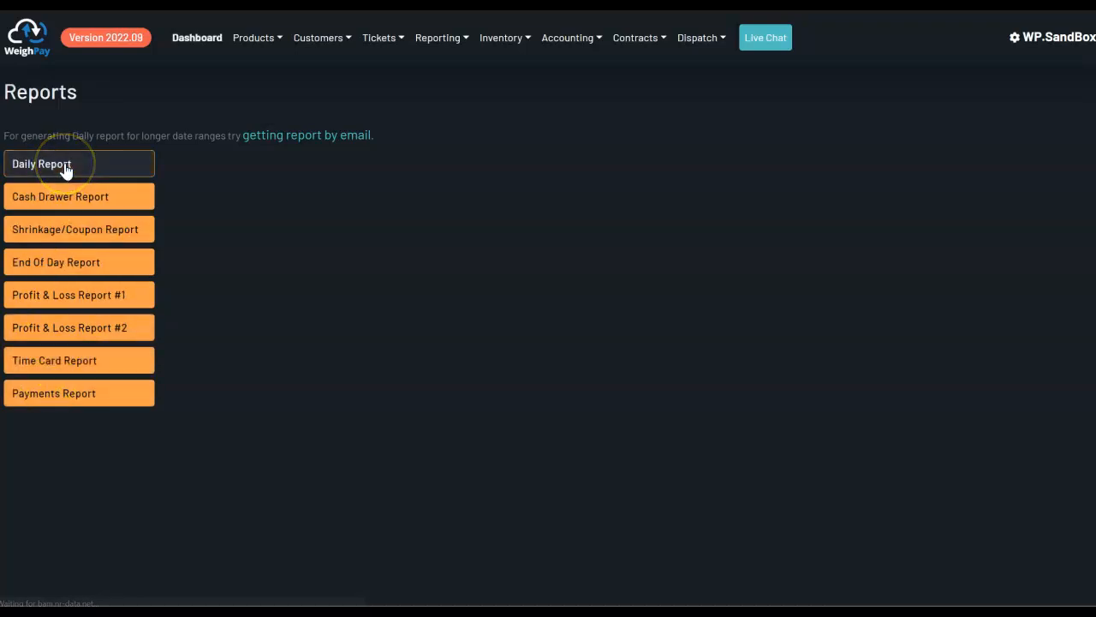
{"action": "left_click", "coordinate": [54, 196]}
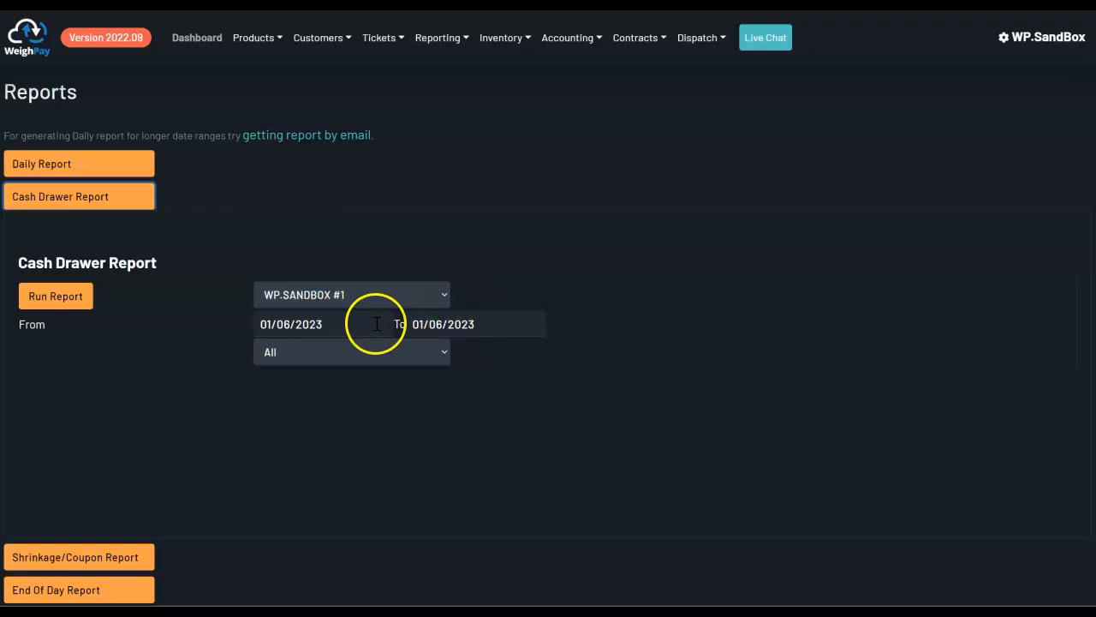
{"action": "left_click", "coordinate": [368, 324]}
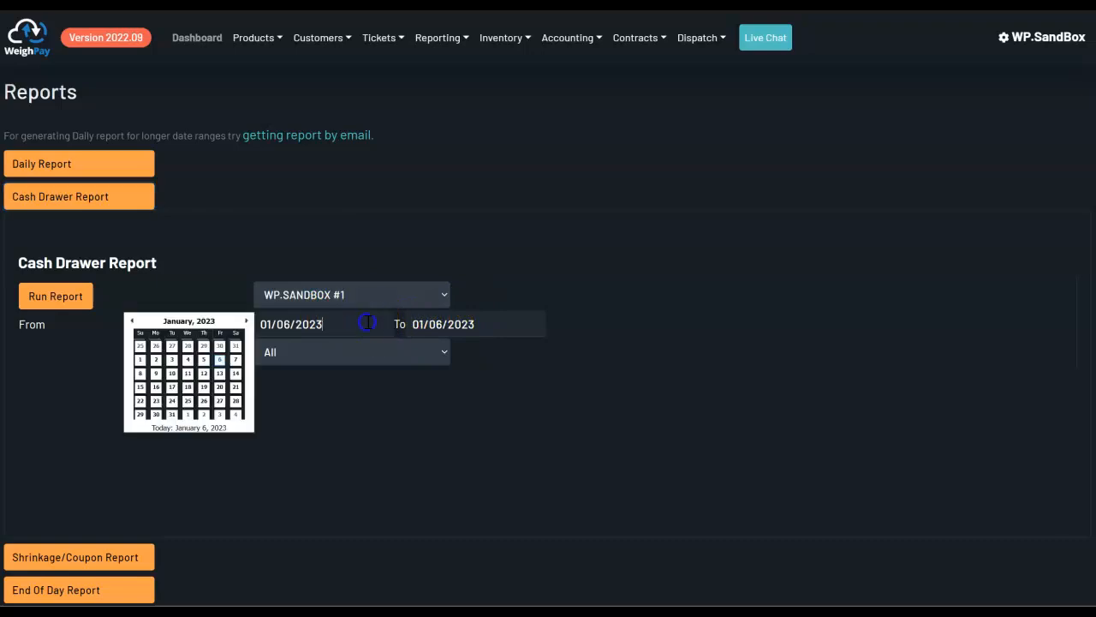
{"action": "left_click", "coordinate": [140, 360]}
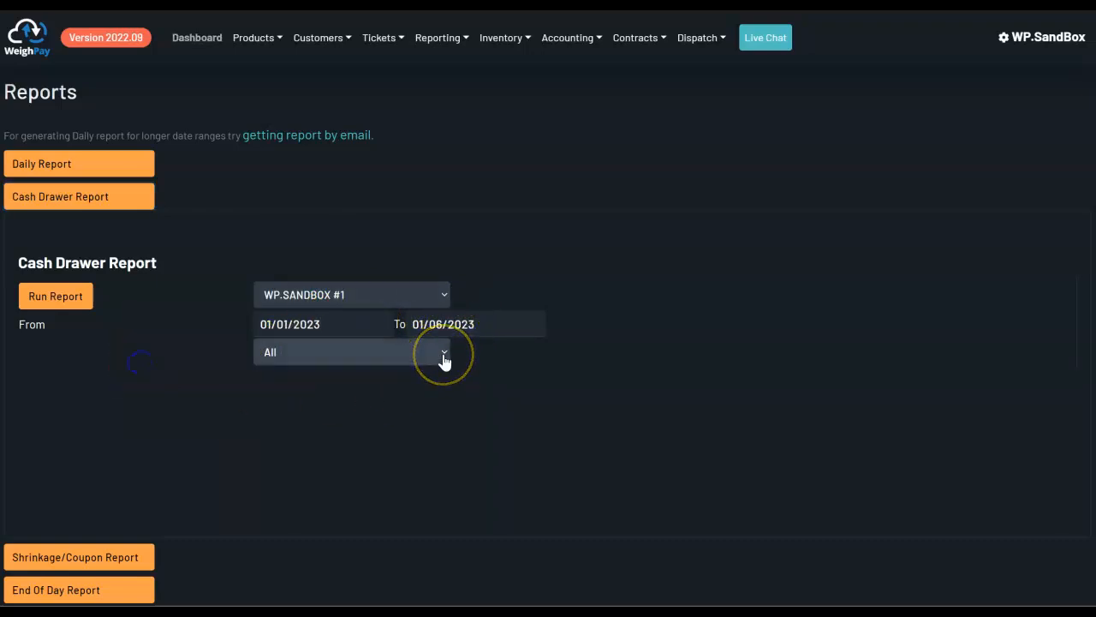
{"action": "left_click", "coordinate": [444, 354]}
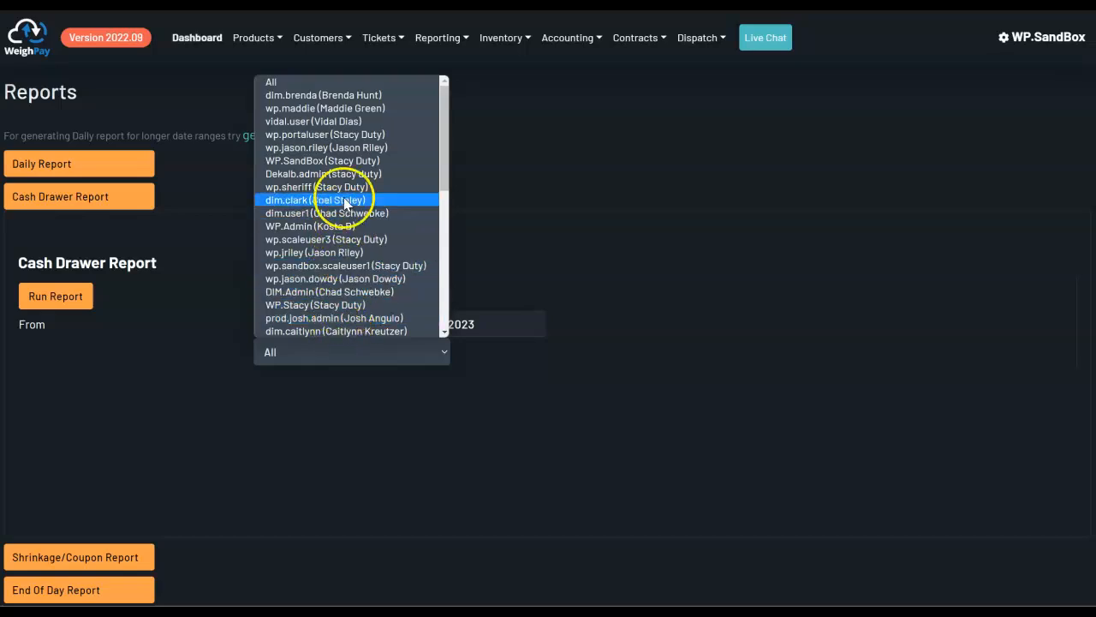
{"action": "left_click", "coordinate": [325, 82]}
{"action": "left_click", "coordinate": [1083, 444]}
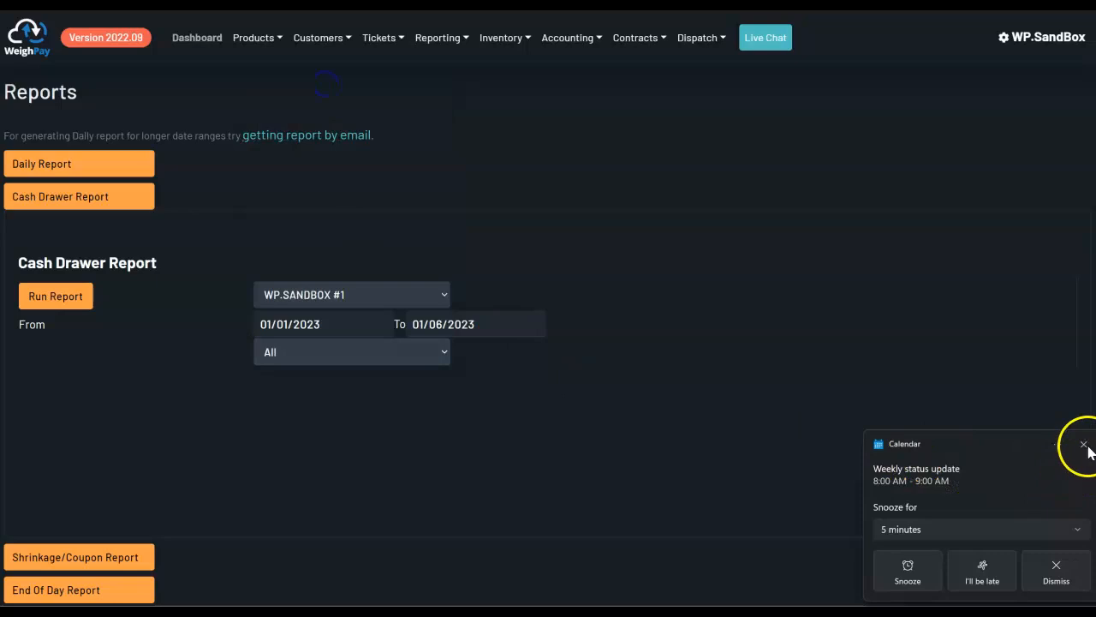
{"action": "left_click", "coordinate": [57, 300]}
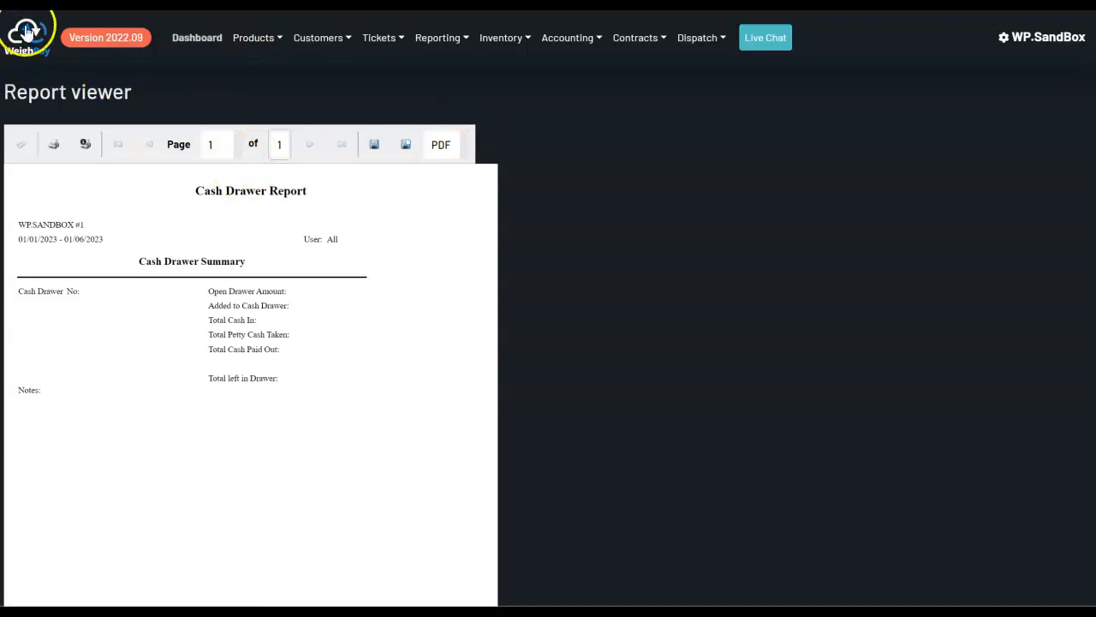
{"action": "key", "text": "alt+Left"}
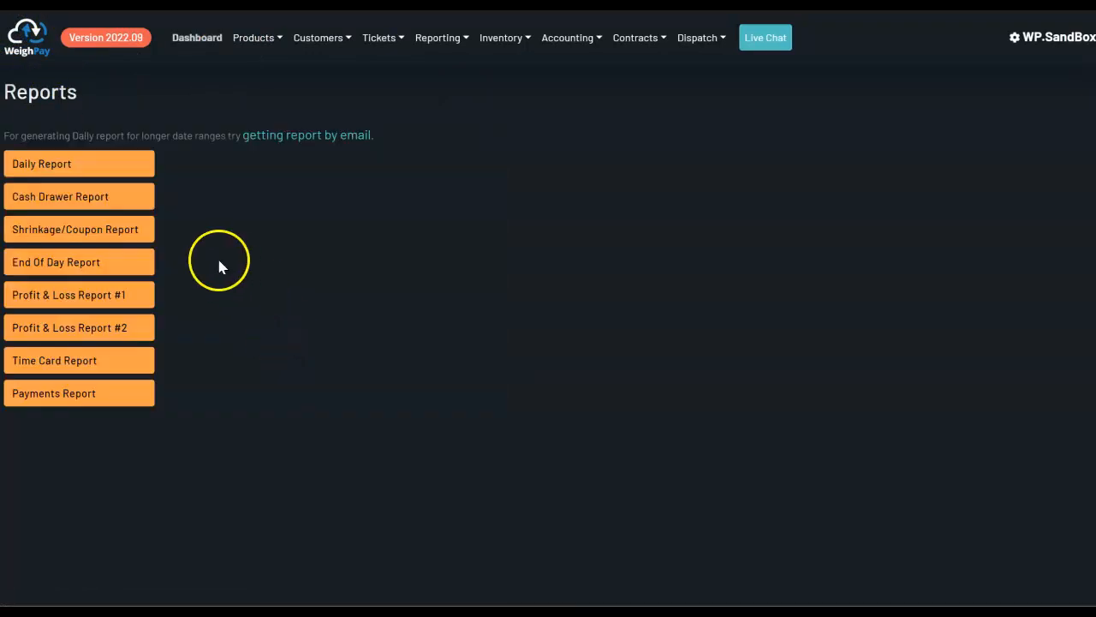
Run the Cash Drawer Report for WP.SANDBOX #1 with the start date set to 12/01/2022.
{"action": "left_click", "coordinate": [91, 197]}
{"action": "left_click", "coordinate": [291, 334]}
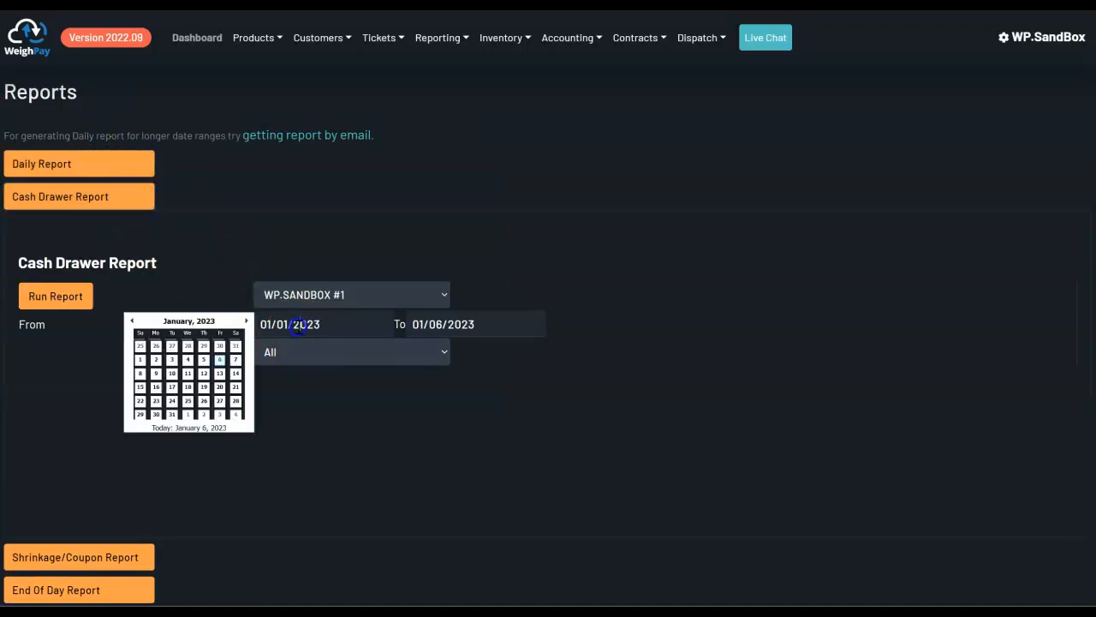
{"action": "left_click", "coordinate": [131, 321]}
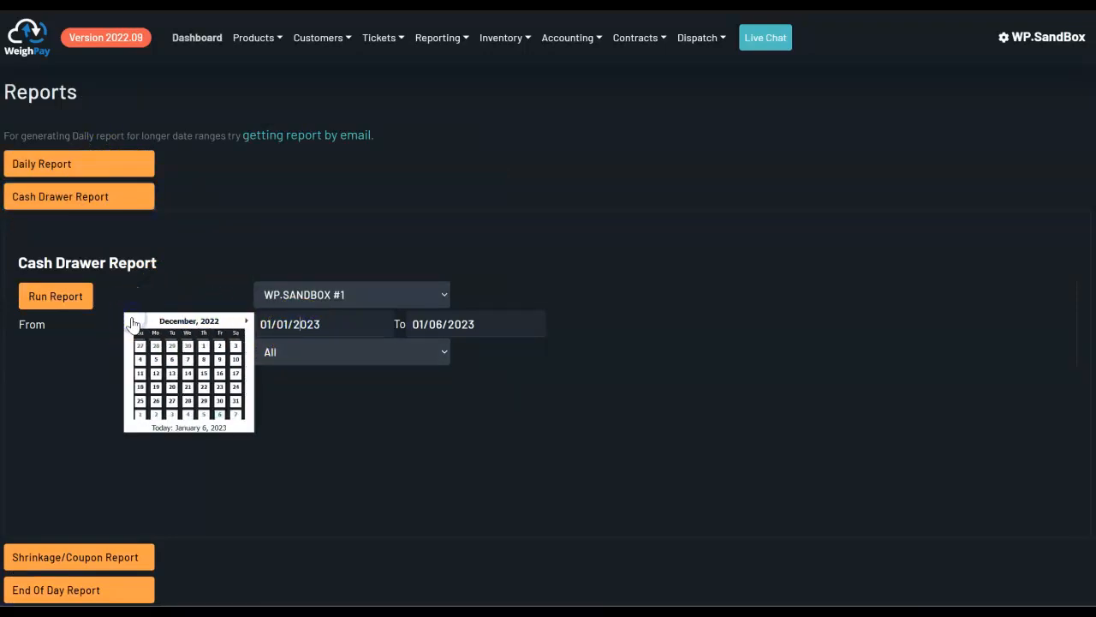
{"action": "left_click", "coordinate": [203, 345]}
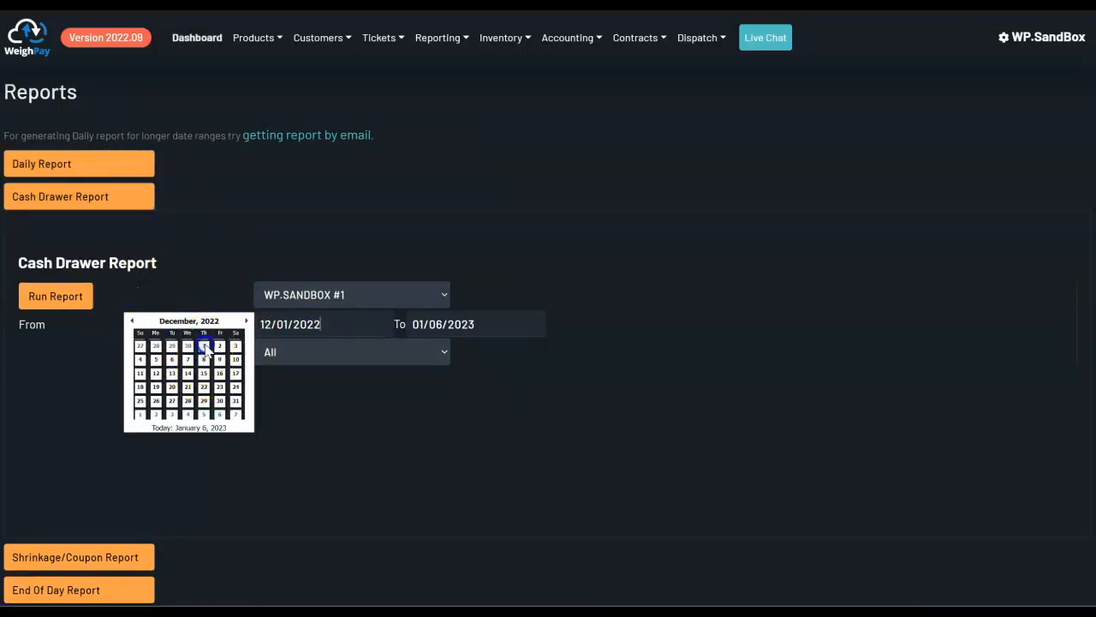
{"action": "left_click", "coordinate": [47, 301]}
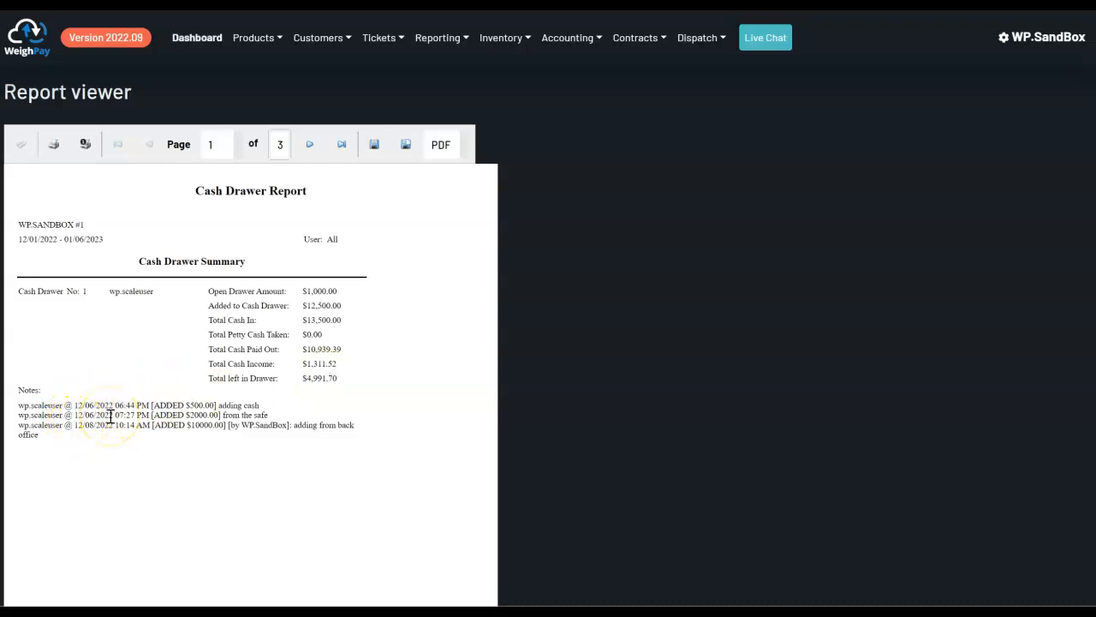
Go to the second page of the report and review the activity in the cash drawer.
{"action": "left_click", "coordinate": [314, 142]}
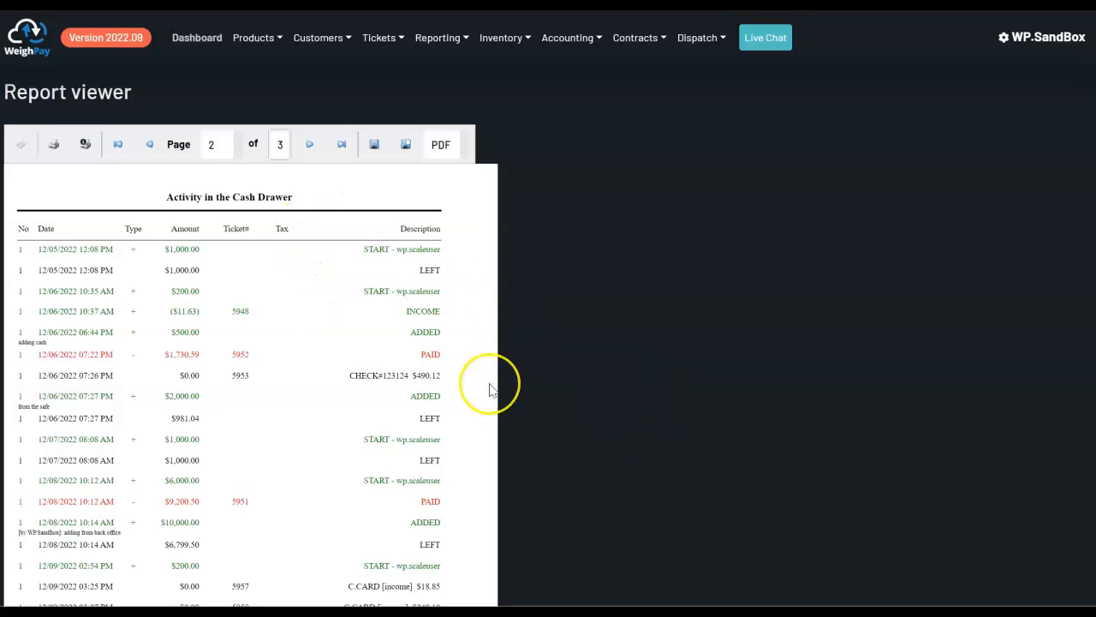
{"action": "scroll", "coordinate": [491, 387], "scroll_direction": "down", "scroll_amount": 3}
{"action": "scroll", "coordinate": [491, 388], "scroll_direction": "up", "scroll_amount": 3}
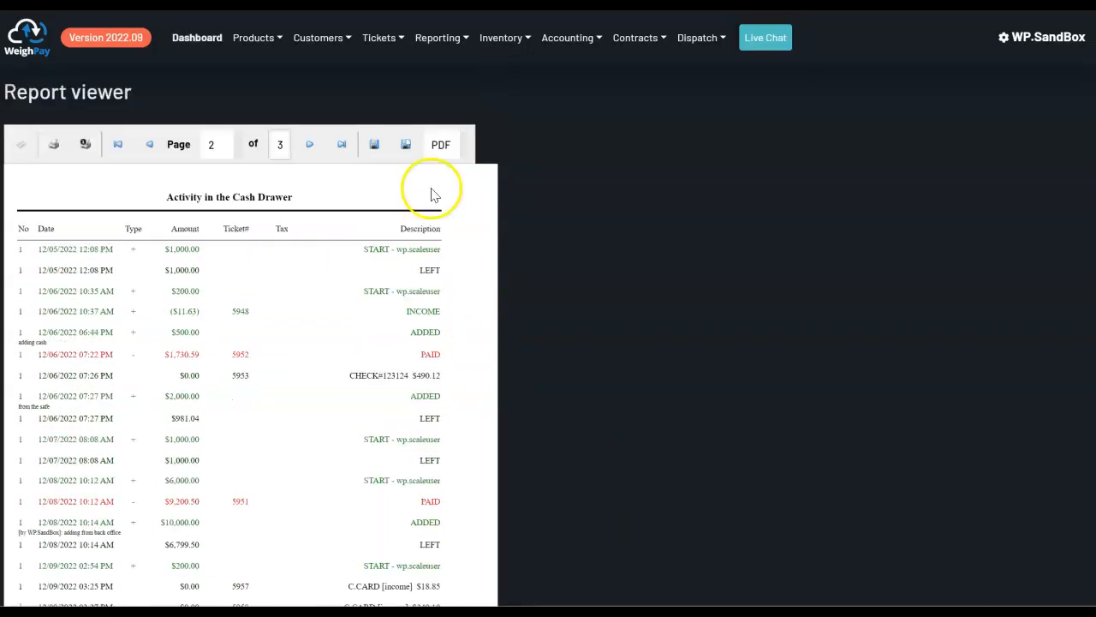
Load the activity of Cash Drawer # 1 on the Cash Drawer page with the start date set to 12/01/2022.
{"action": "left_click", "coordinate": [384, 41]}
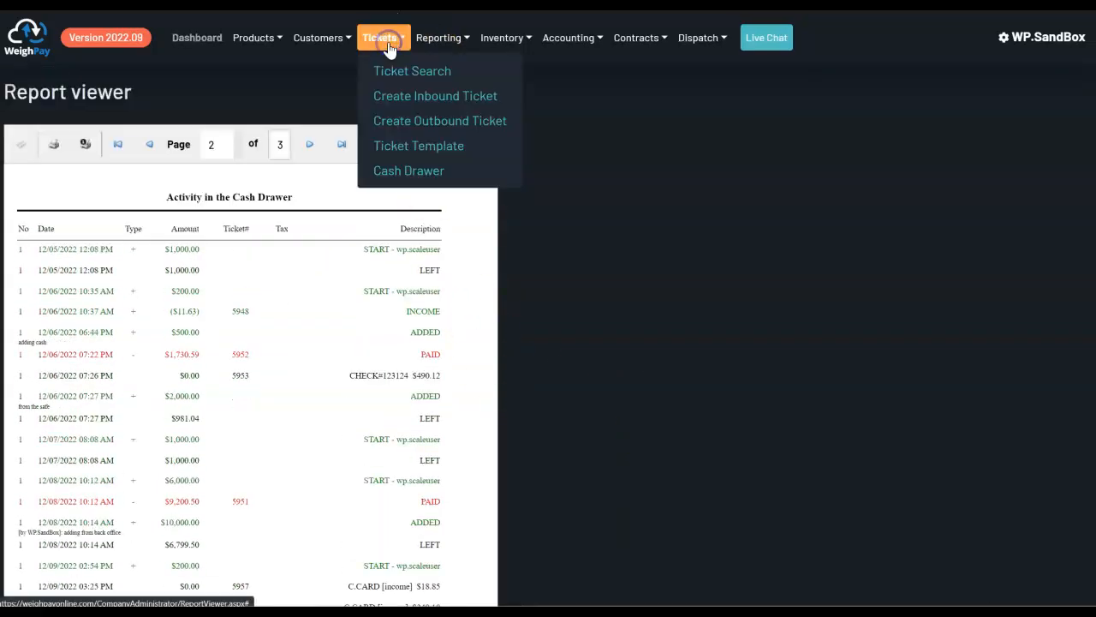
{"action": "left_click", "coordinate": [396, 177]}
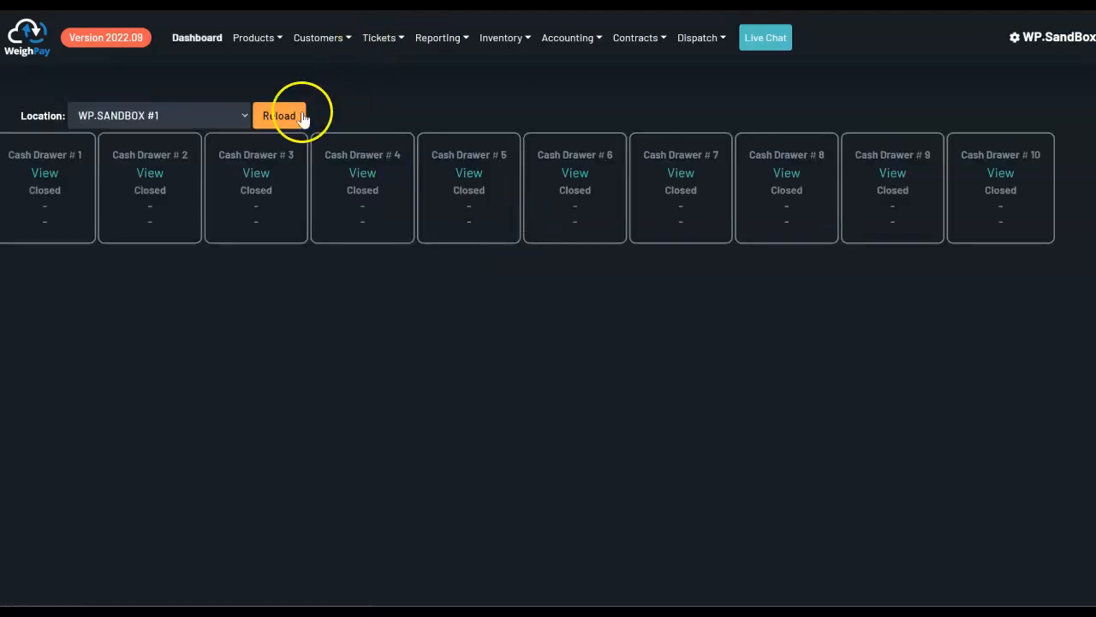
{"action": "left_click", "coordinate": [42, 180]}
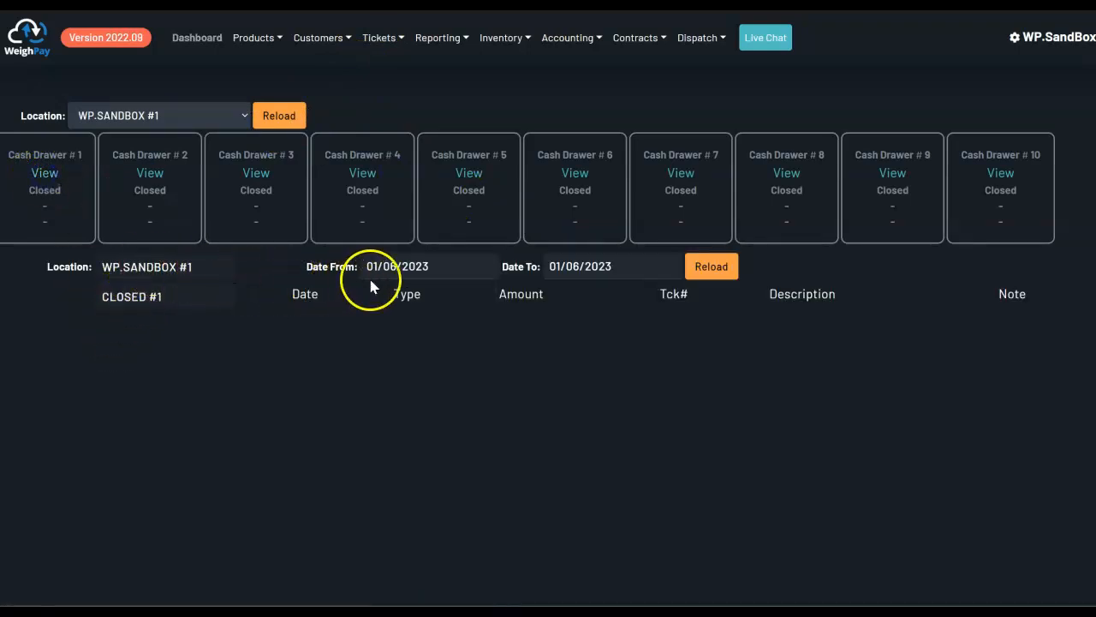
{"action": "left_click", "coordinate": [391, 267]}
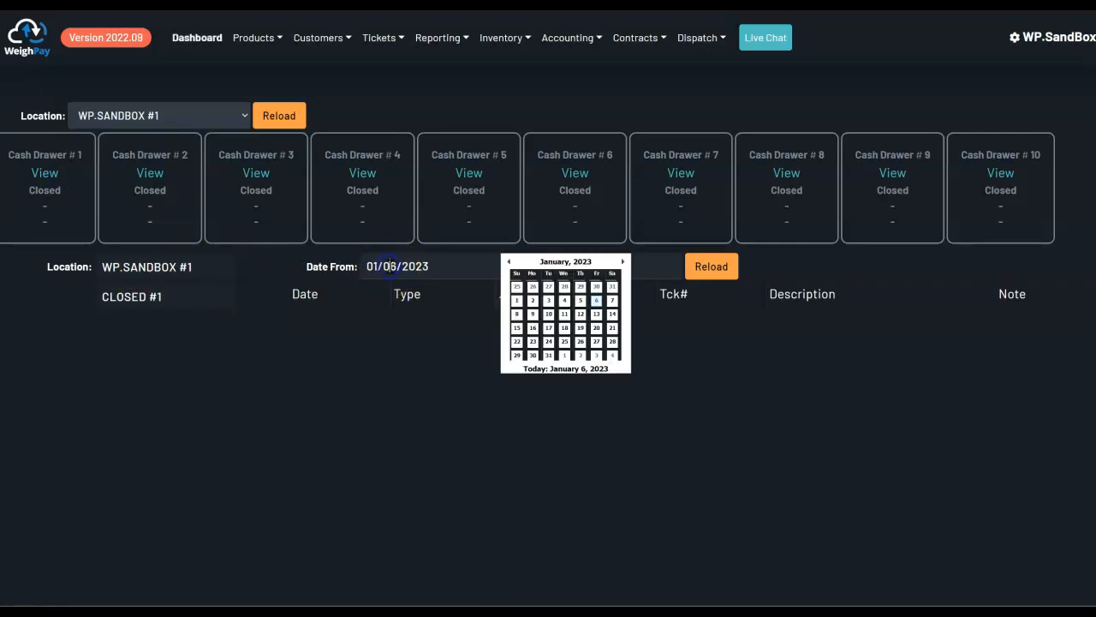
{"action": "left_click", "coordinate": [509, 261]}
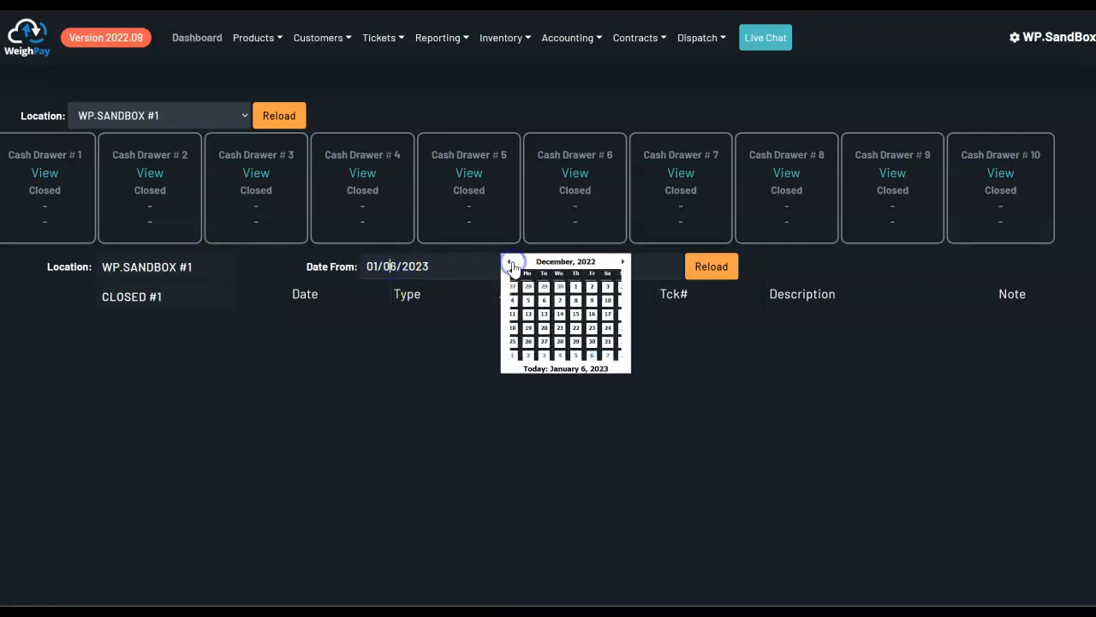
{"action": "left_click", "coordinate": [581, 288]}
{"action": "left_click", "coordinate": [710, 267]}
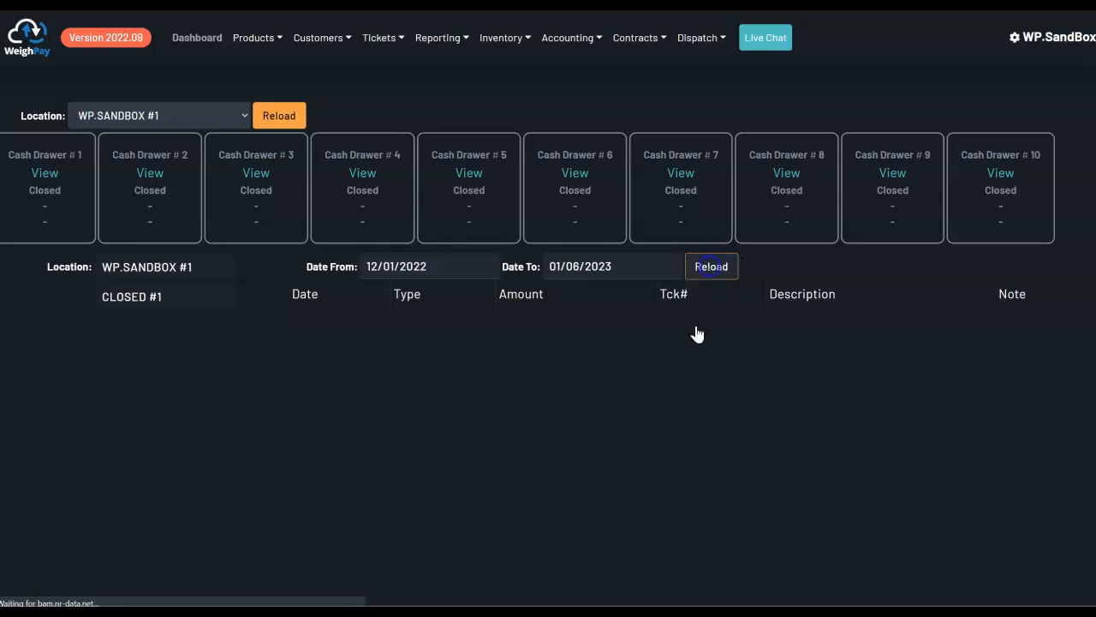
Examine the dates, amounts, ticket numbers, descriptions and notes in the activity list of Cash Drawer # 1.
{"action": "scroll", "coordinate": [682, 492], "scroll_direction": "down", "scroll_amount": 5}
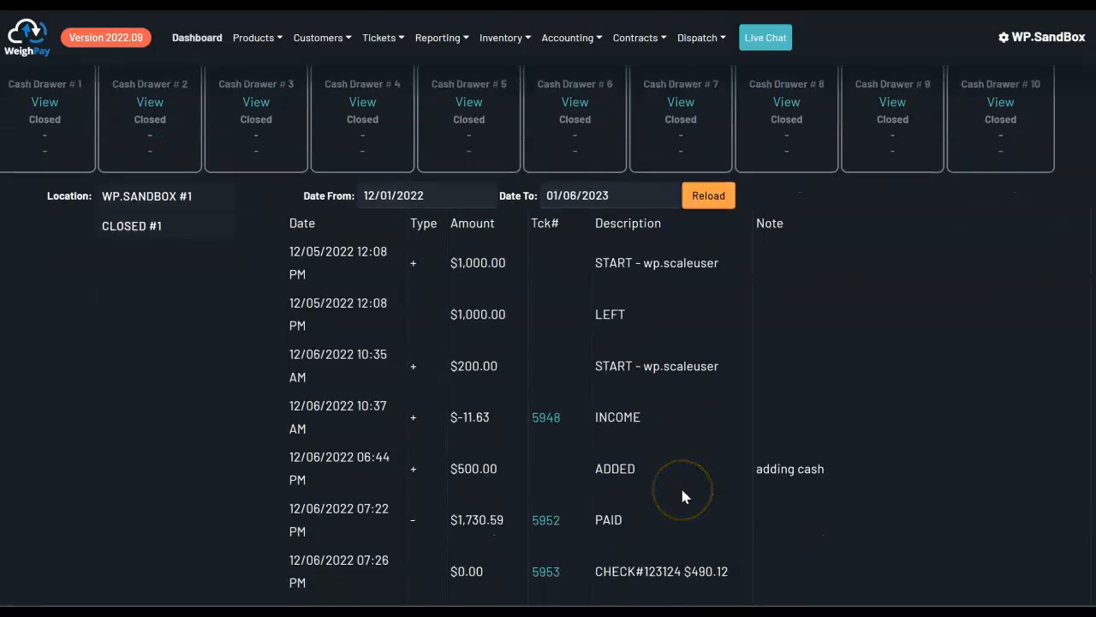
{"action": "scroll", "coordinate": [683, 495], "scroll_direction": "down", "scroll_amount": 6}
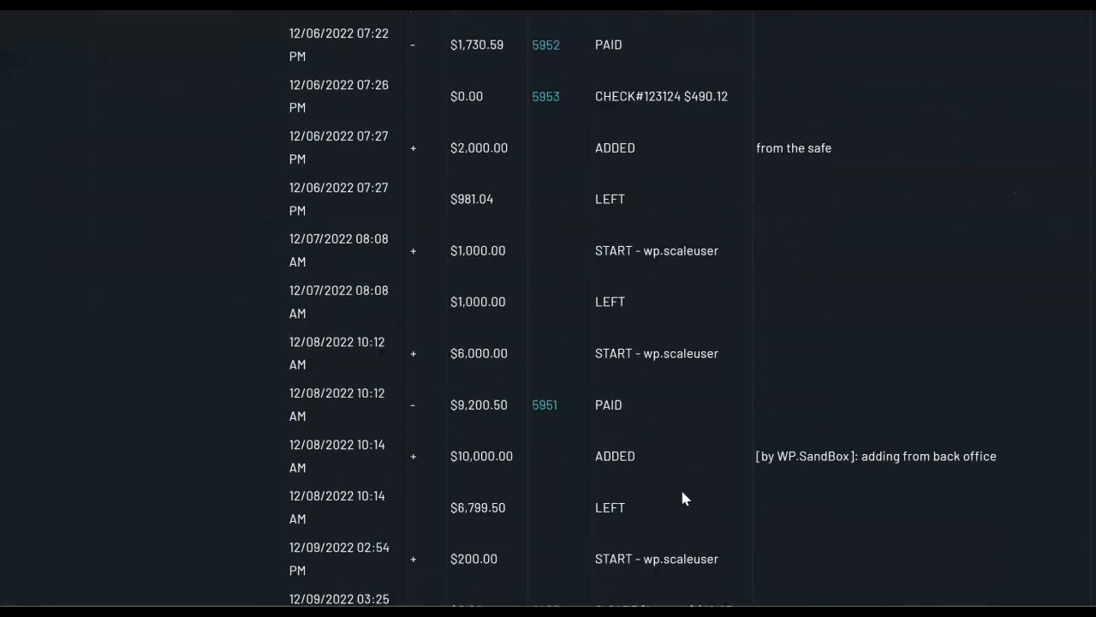
{"action": "scroll", "coordinate": [683, 495], "scroll_direction": "up", "scroll_amount": 10}
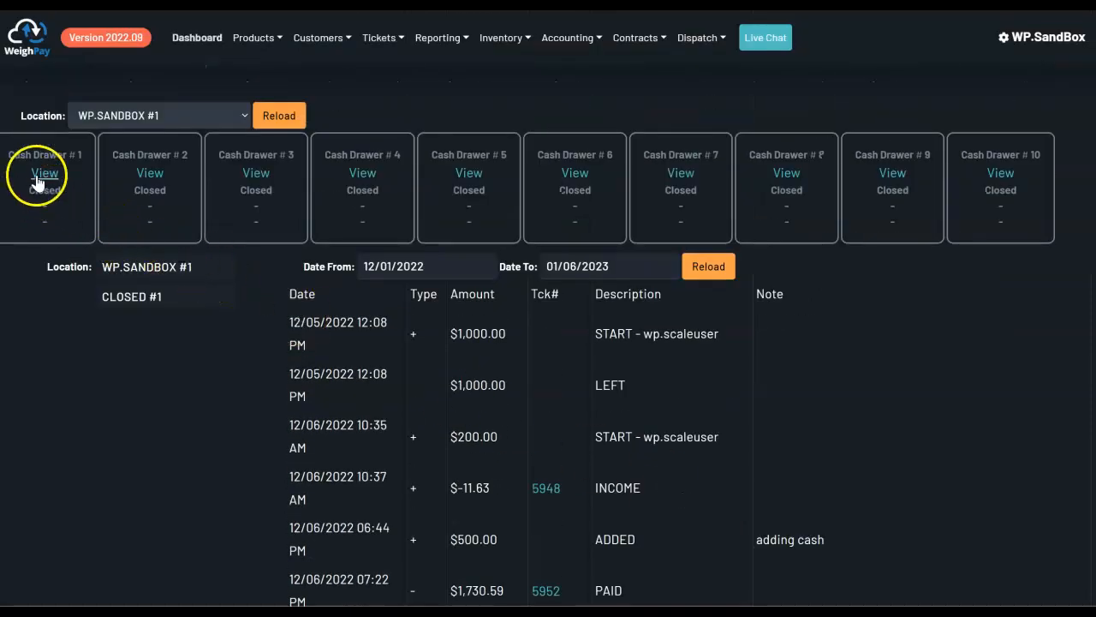
{"action": "left_click", "coordinate": [47, 175]}
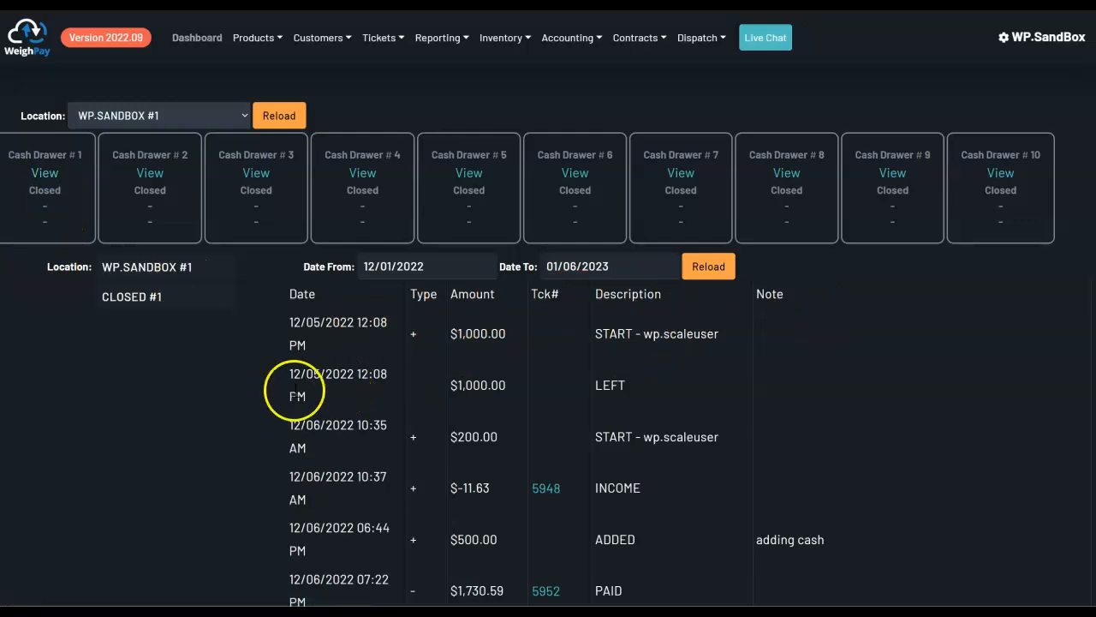
{"action": "scroll", "coordinate": [236, 389], "scroll_direction": "down", "scroll_amount": 5}
{"action": "scroll", "coordinate": [230, 395], "scroll_direction": "down", "scroll_amount": 10}
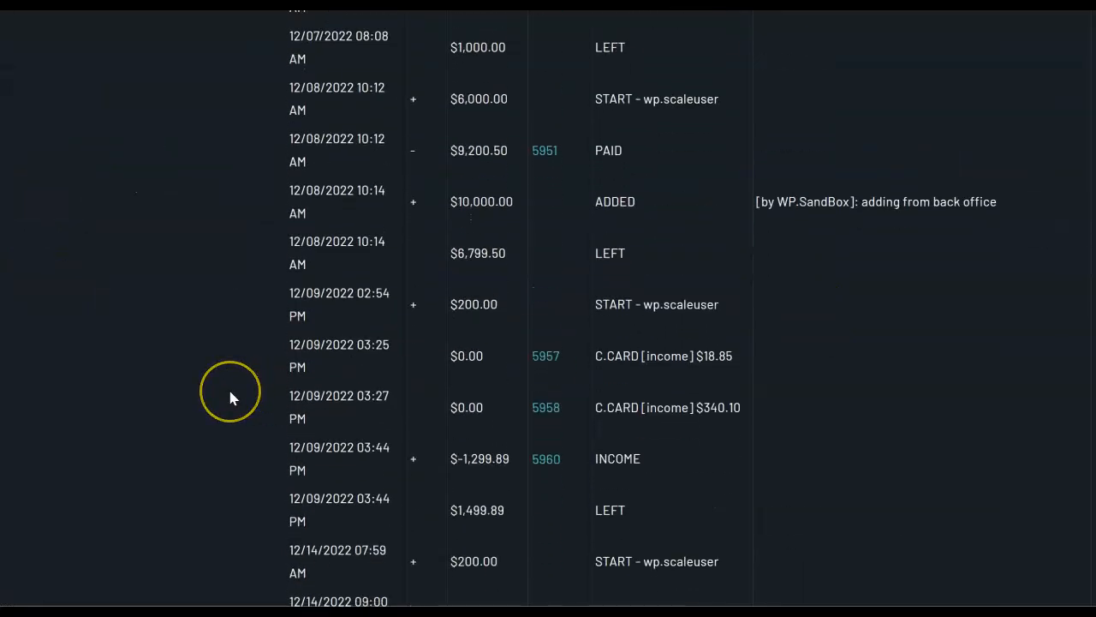
{"action": "scroll", "coordinate": [229, 399], "scroll_direction": "up", "scroll_amount": 15}
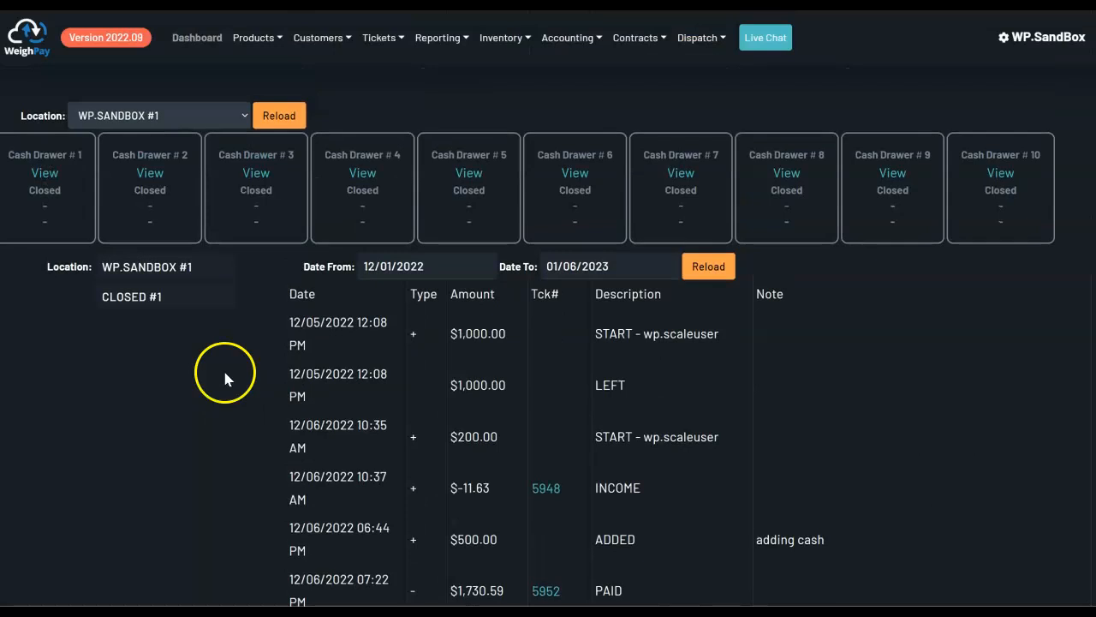
{"action": "left_click", "coordinate": [44, 172]}
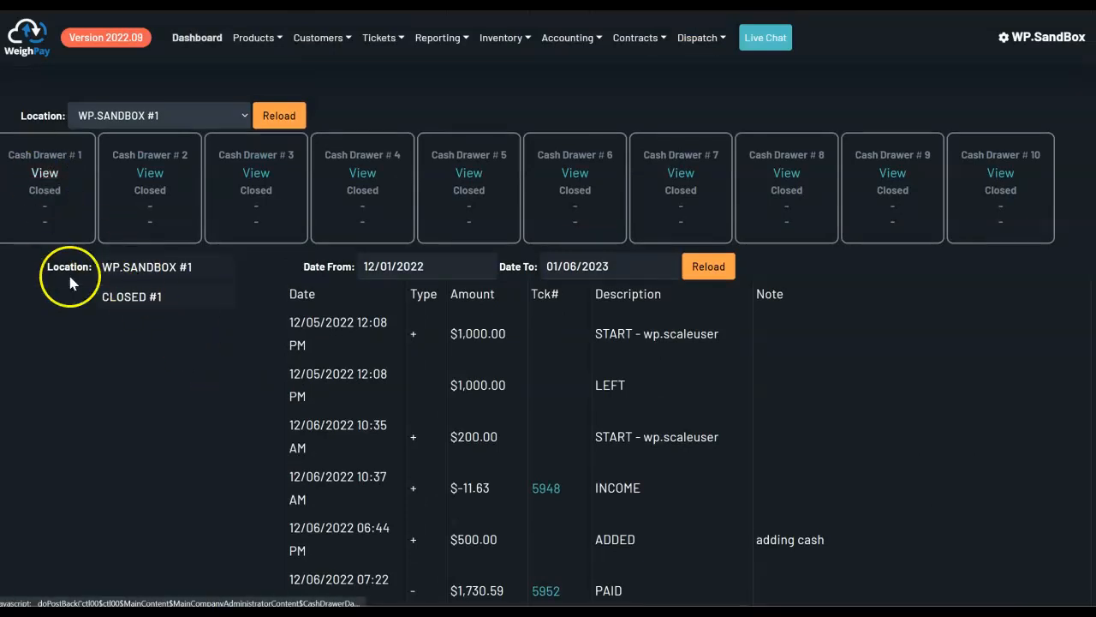
Switch to the scale app in BlueStacks, open its Cash Drawer screen and check the bill and coin count sheet.
{"action": "left_click", "coordinate": [689, 612]}
{"action": "left_click", "coordinate": [694, 433]}
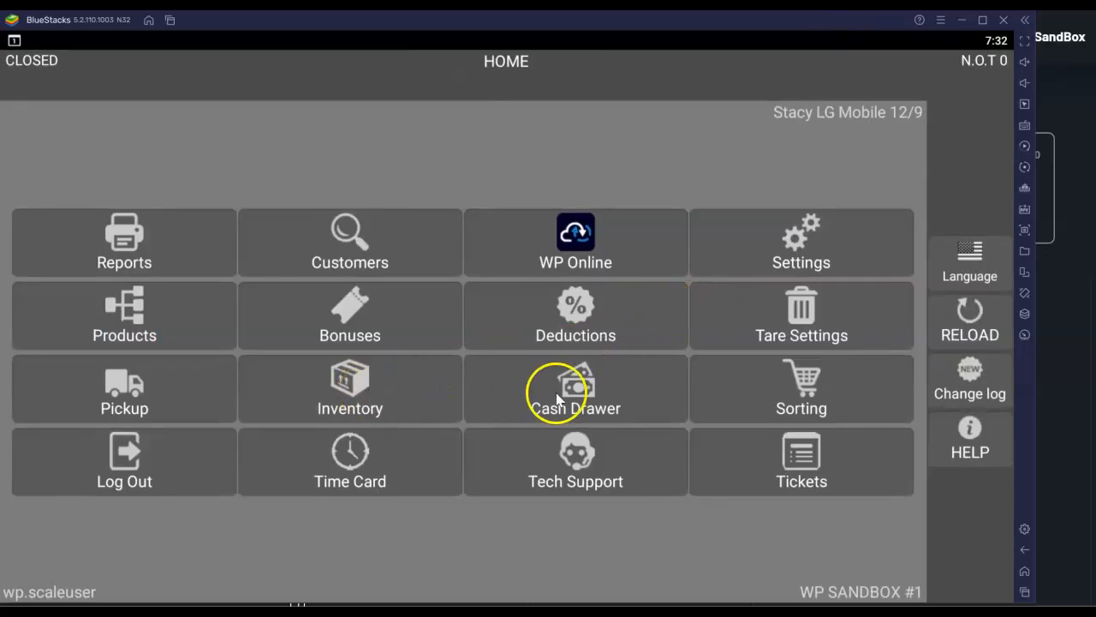
{"action": "left_click", "coordinate": [557, 398]}
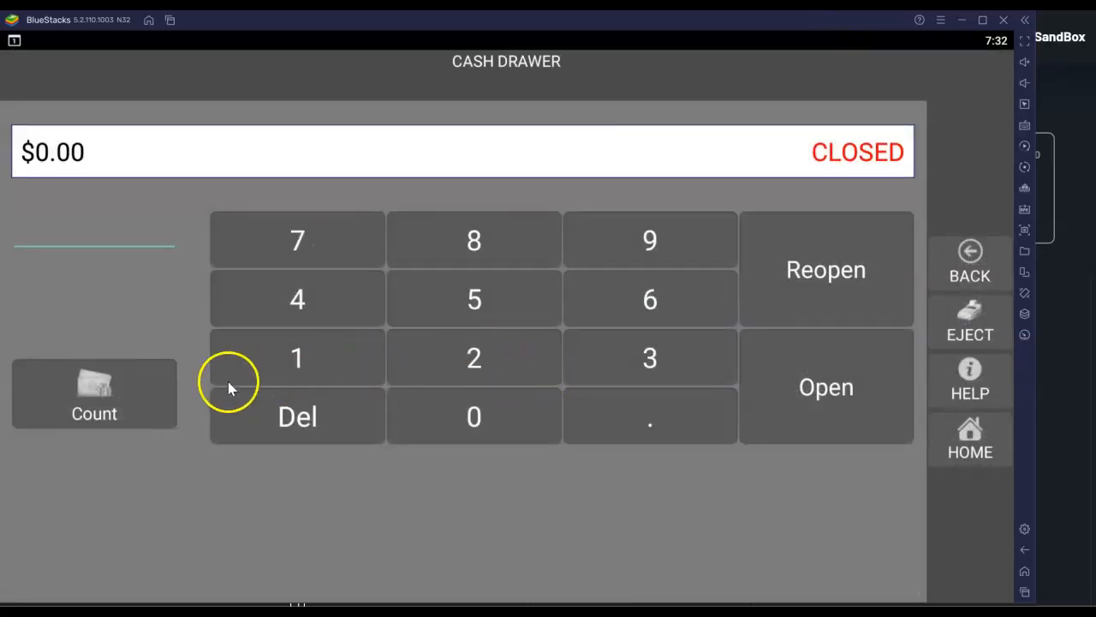
{"action": "left_click", "coordinate": [95, 411]}
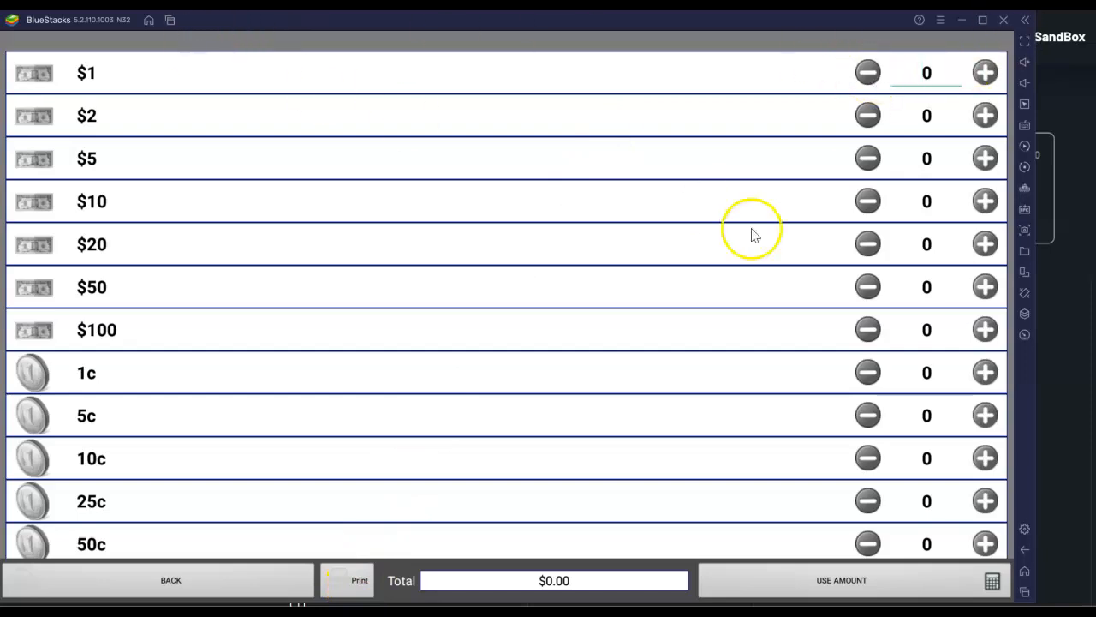
{"action": "left_click", "coordinate": [1029, 549]}
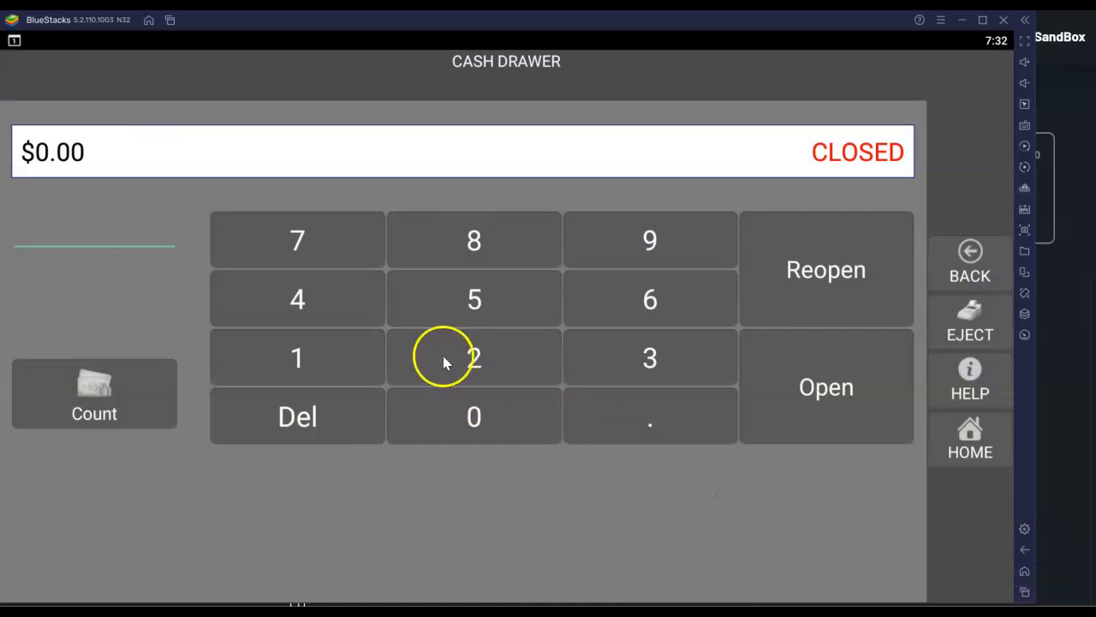
Open Cash Drawer# 1 with a starting amount of 500.
{"action": "left_click", "coordinate": [475, 302]}
{"action": "left_click", "coordinate": [465, 409]}
{"action": "left_click", "coordinate": [465, 409]}
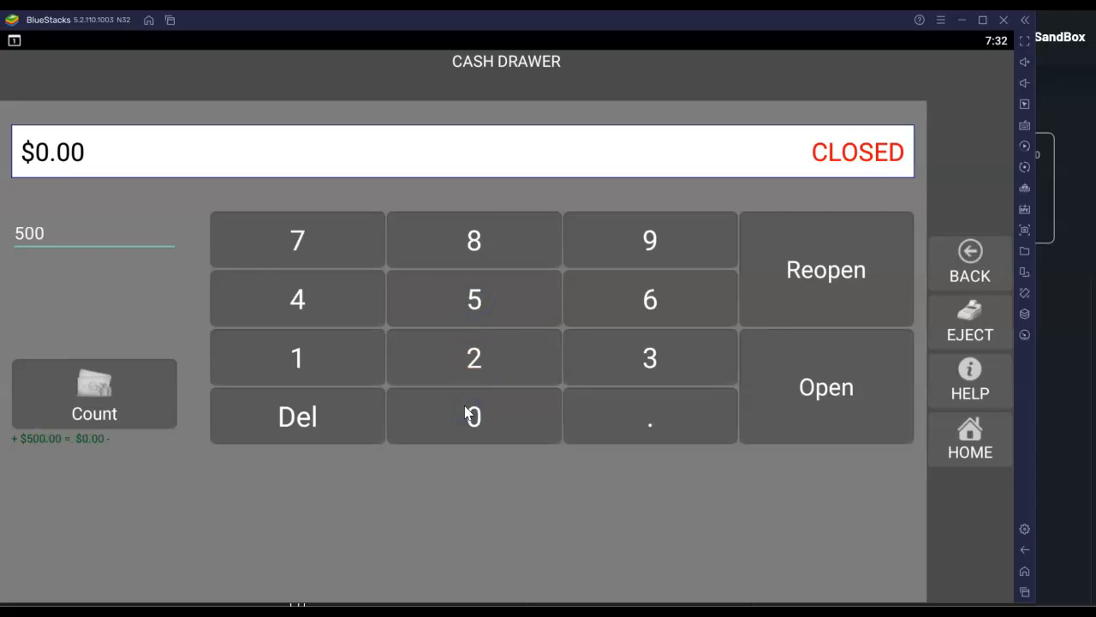
{"action": "left_click", "coordinate": [821, 403]}
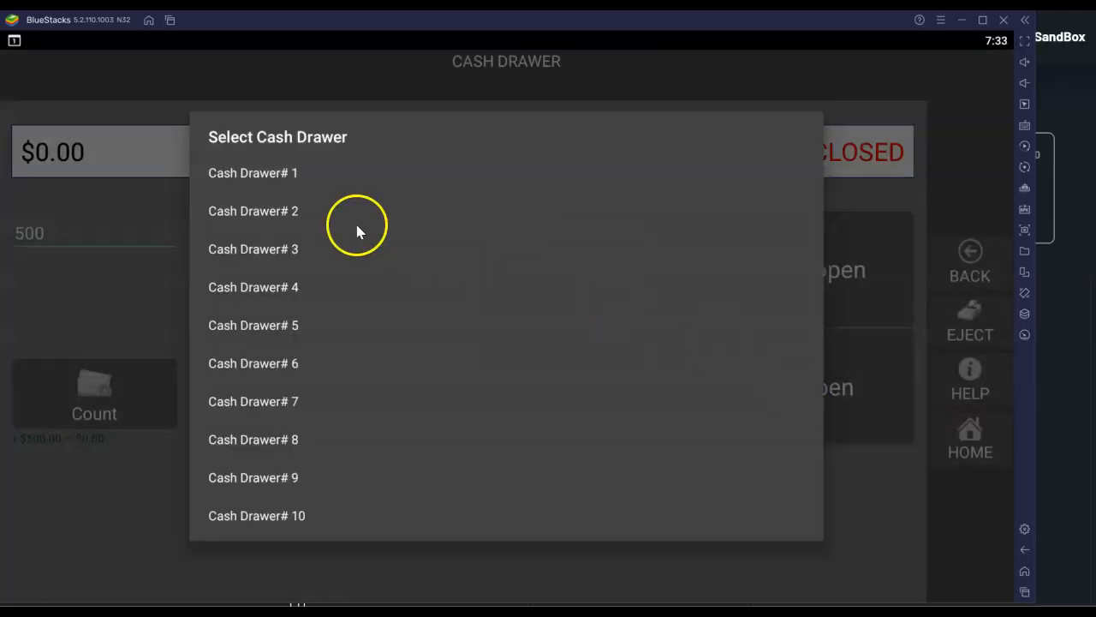
{"action": "left_click", "coordinate": [274, 171]}
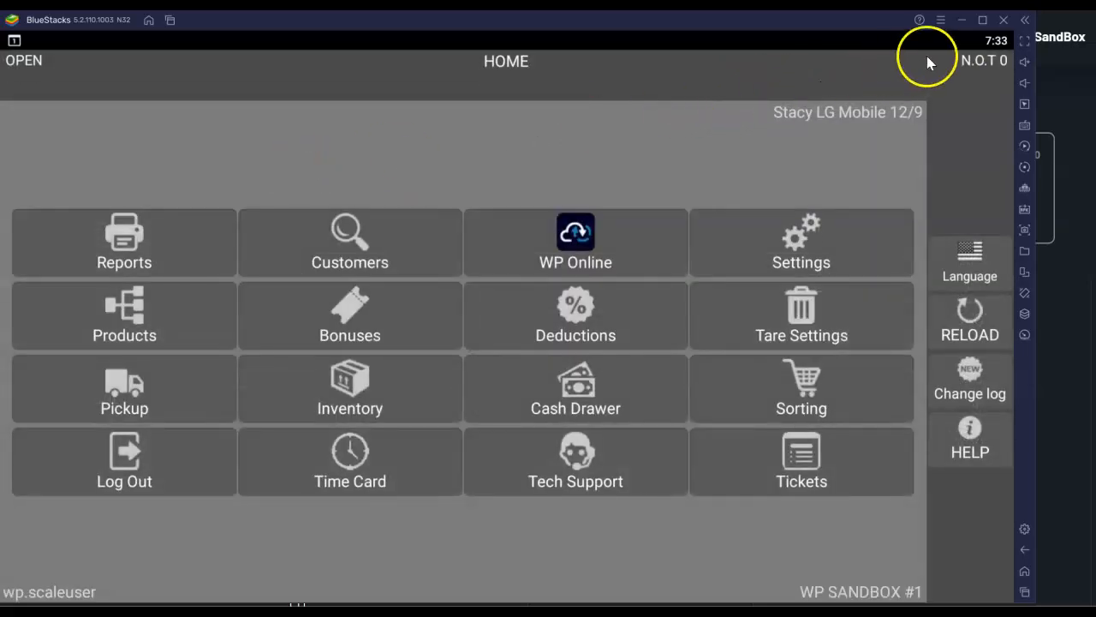
Return to the WeighPay web page and view the activity and balance of Cash Drawer # 1.
{"action": "left_click", "coordinate": [962, 19]}
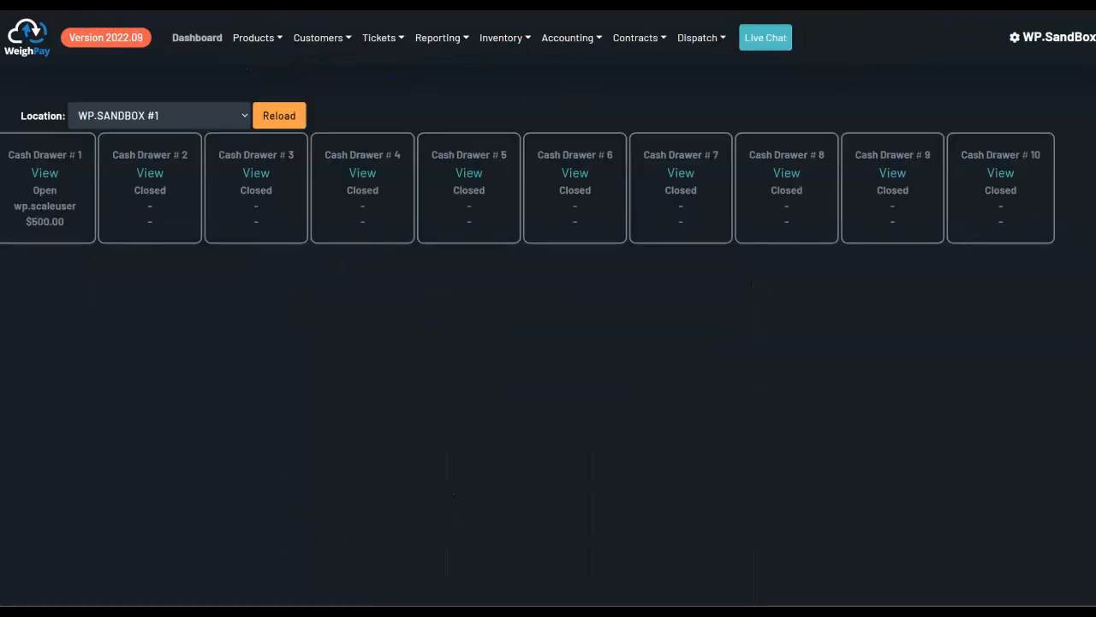
{"action": "left_click", "coordinate": [47, 175]}
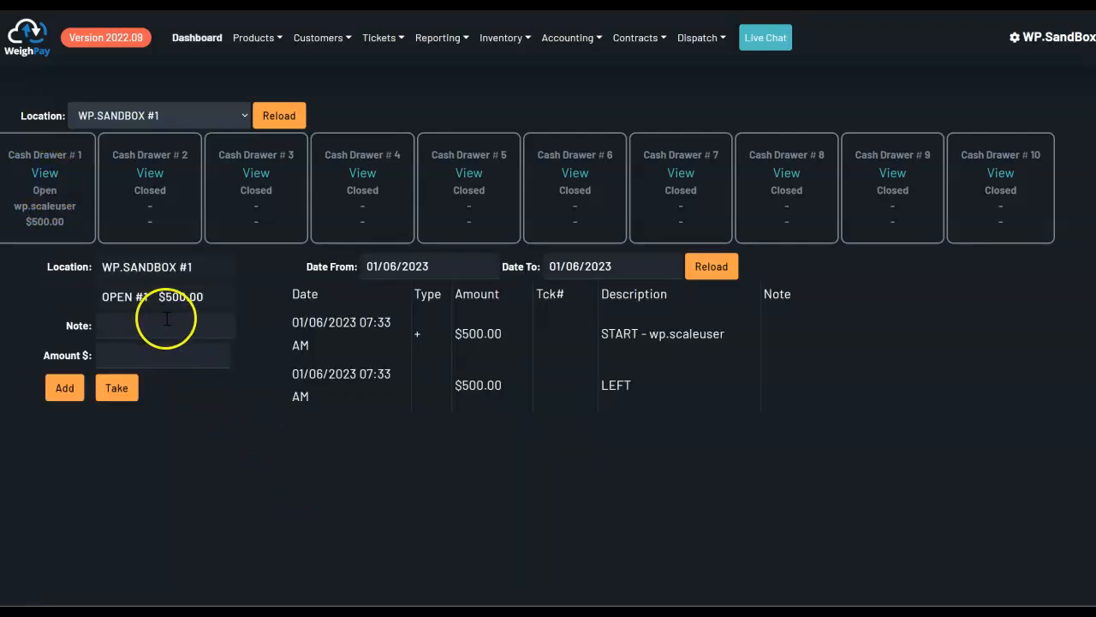
{"action": "left_click", "coordinate": [121, 354]}
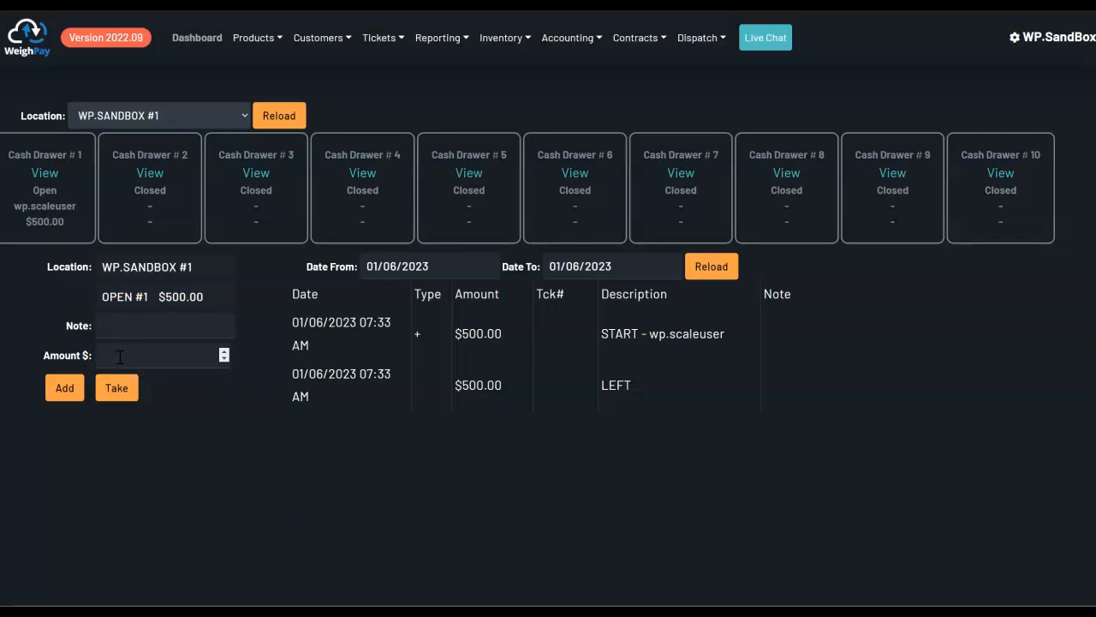
Switch to the scale app in BlueStacks and add 200 to the open cash drawer with the comment "from safe".
{"action": "left_click", "coordinate": [588, 586]}
{"action": "mouse_move", "coordinate": [690, 612]}
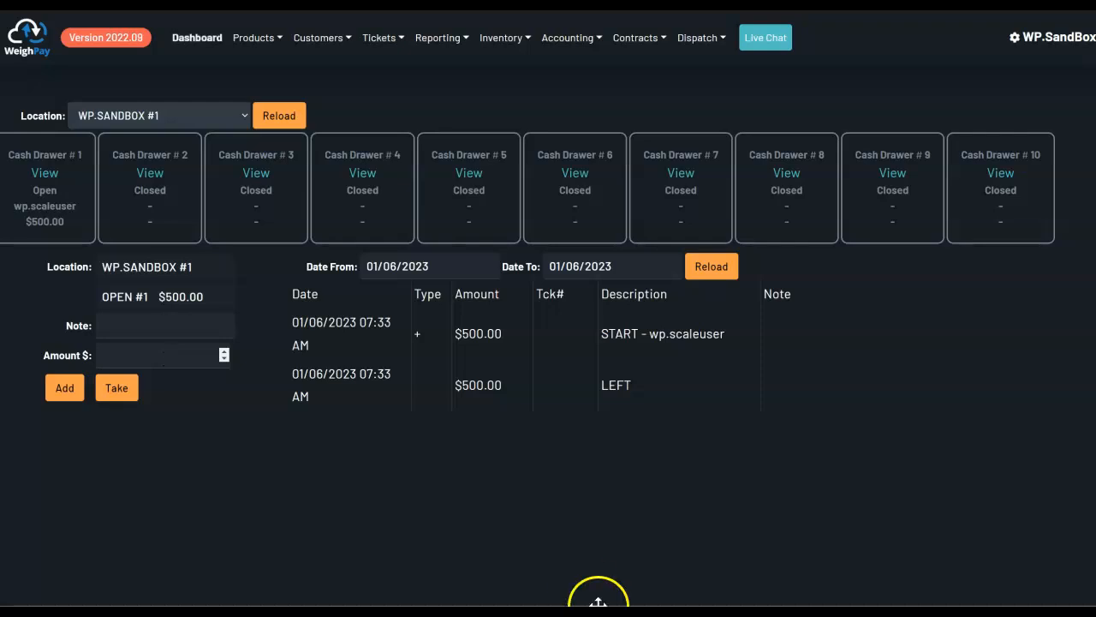
{"action": "left_click", "coordinate": [690, 611]}
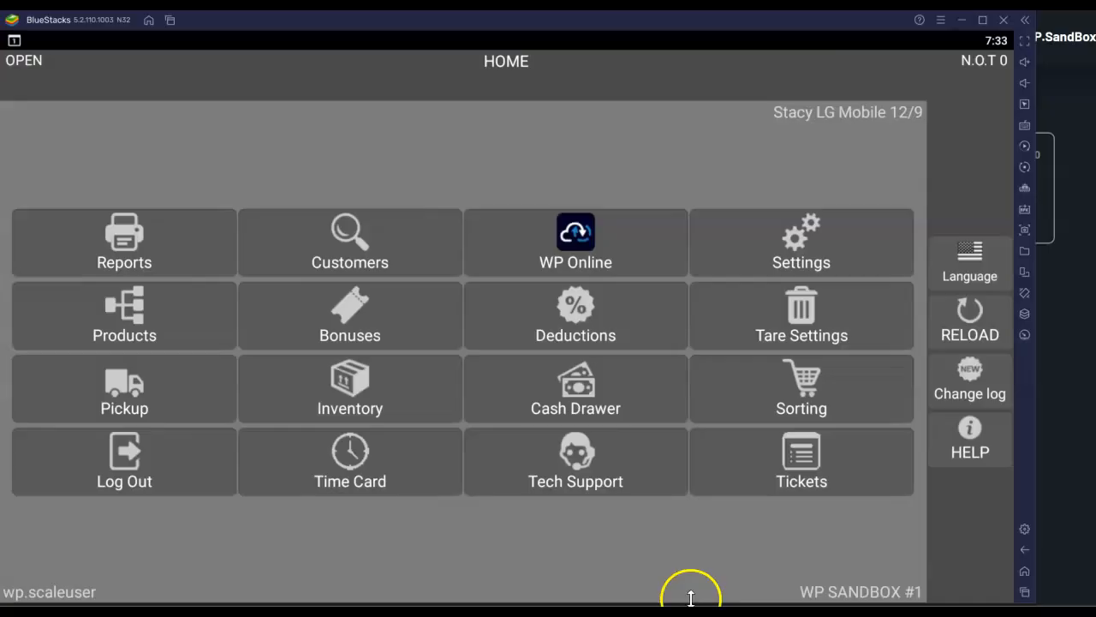
{"action": "left_click", "coordinate": [577, 399]}
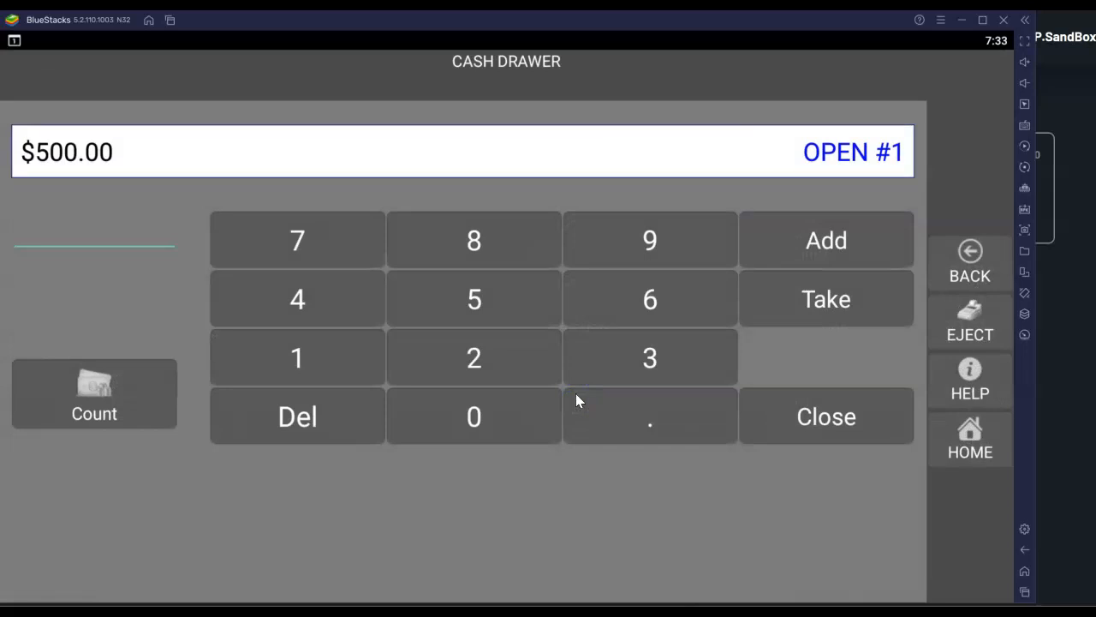
{"action": "left_click", "coordinate": [492, 373]}
{"action": "left_click", "coordinate": [481, 409]}
{"action": "left_click", "coordinate": [481, 409]}
{"action": "left_click", "coordinate": [835, 254]}
{"action": "left_click", "coordinate": [707, 302]}
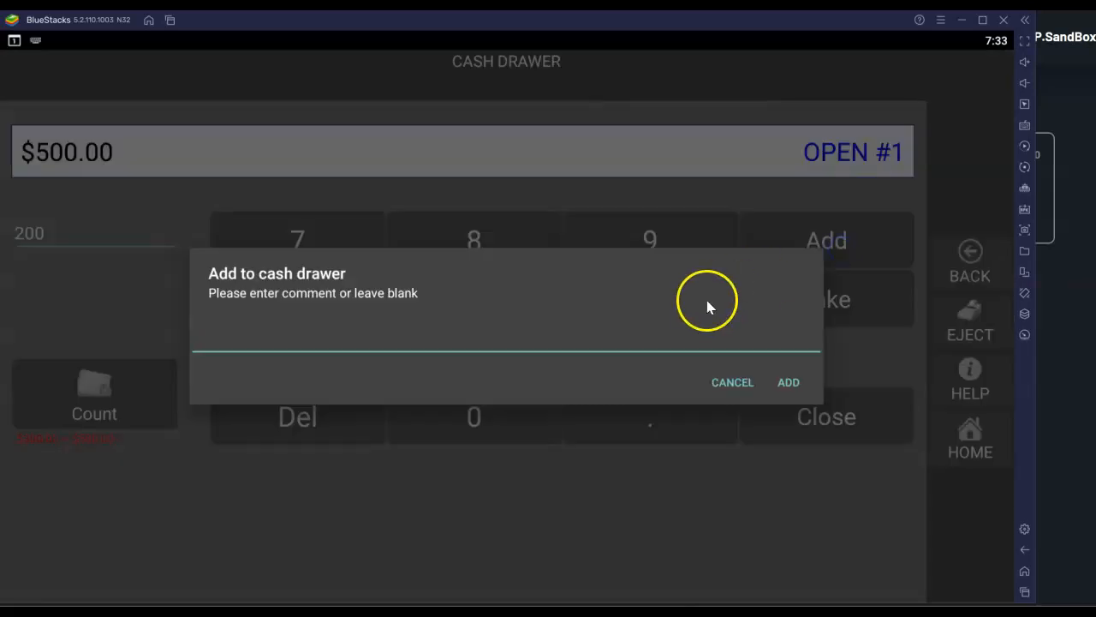
{"action": "type", "text": "from safe"}
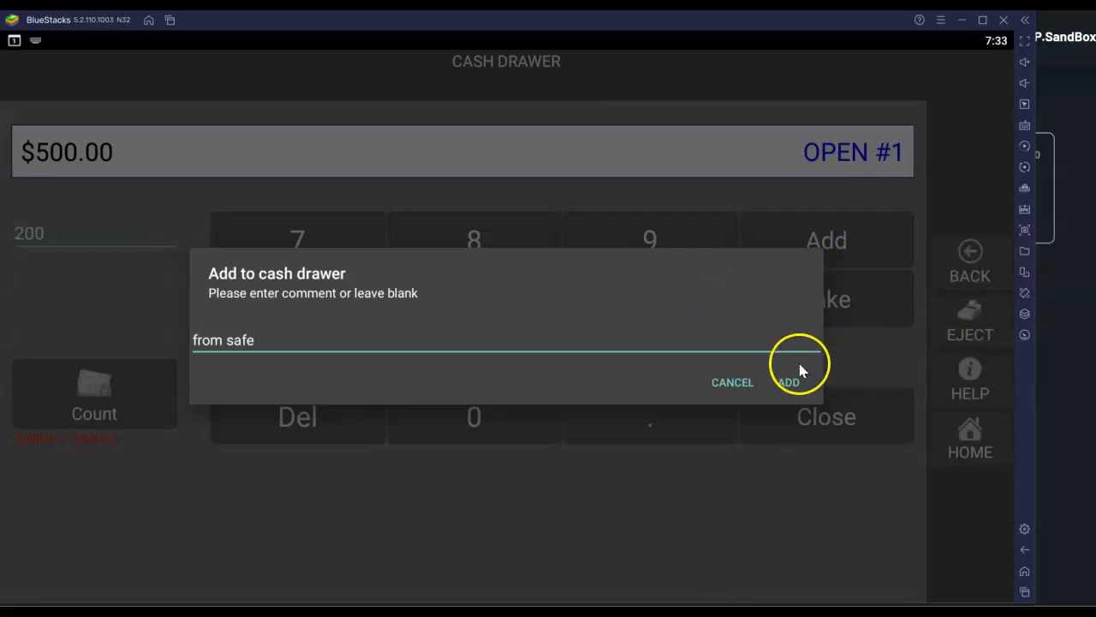
{"action": "left_click", "coordinate": [788, 383]}
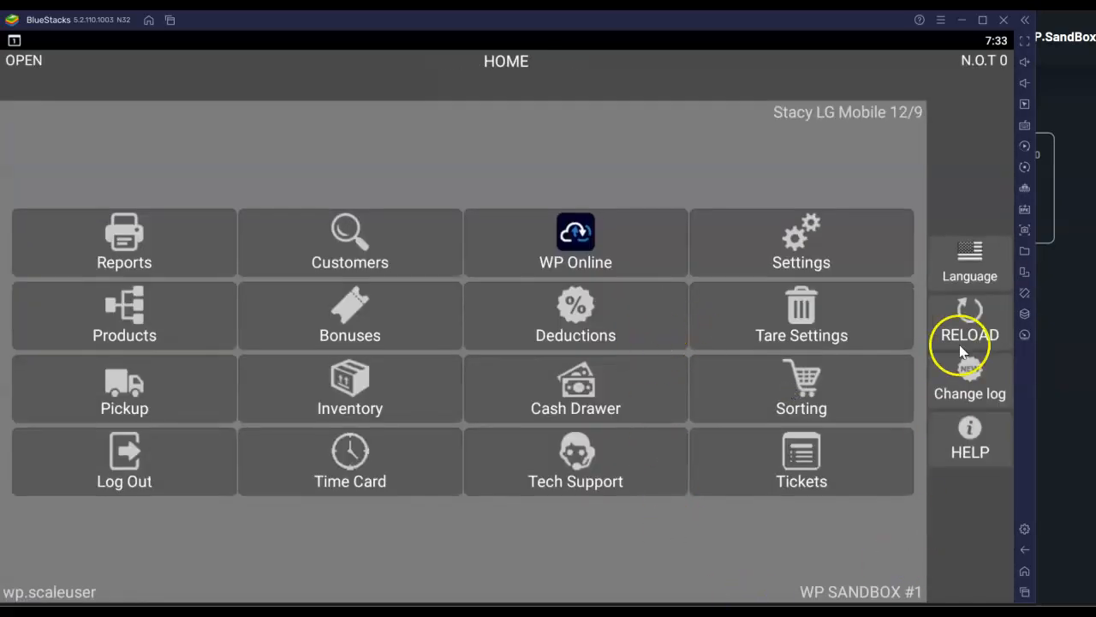
Switch back to the WeighPay web page, refresh it with resubmission, and check the Cash Drawer # 1 balance and activity list.
{"action": "left_click", "coordinate": [1067, 274]}
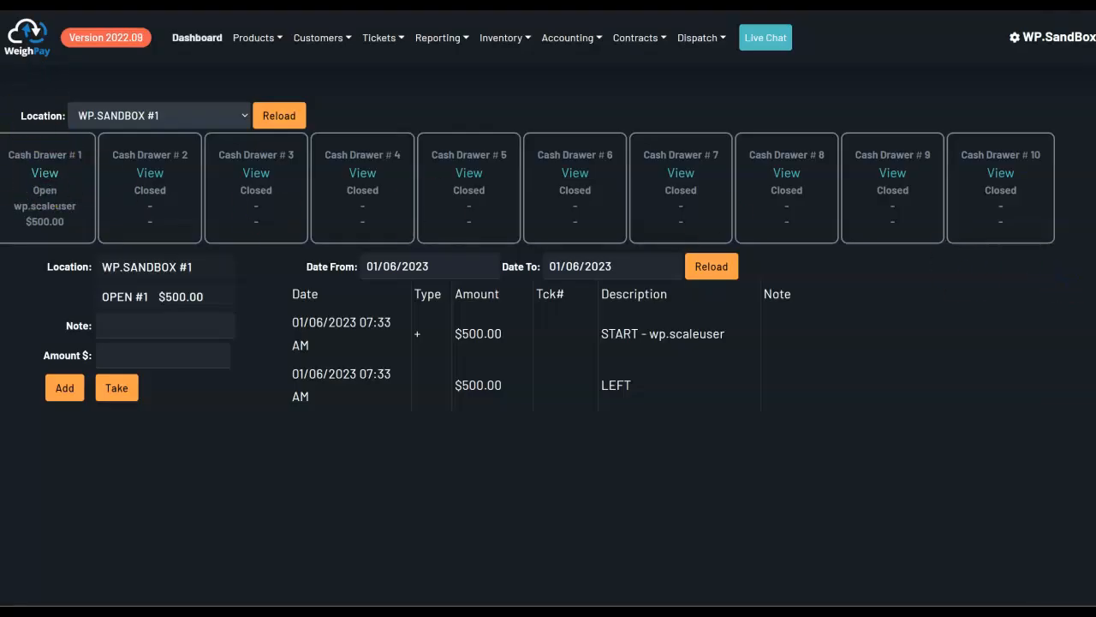
{"action": "key", "text": "F5"}
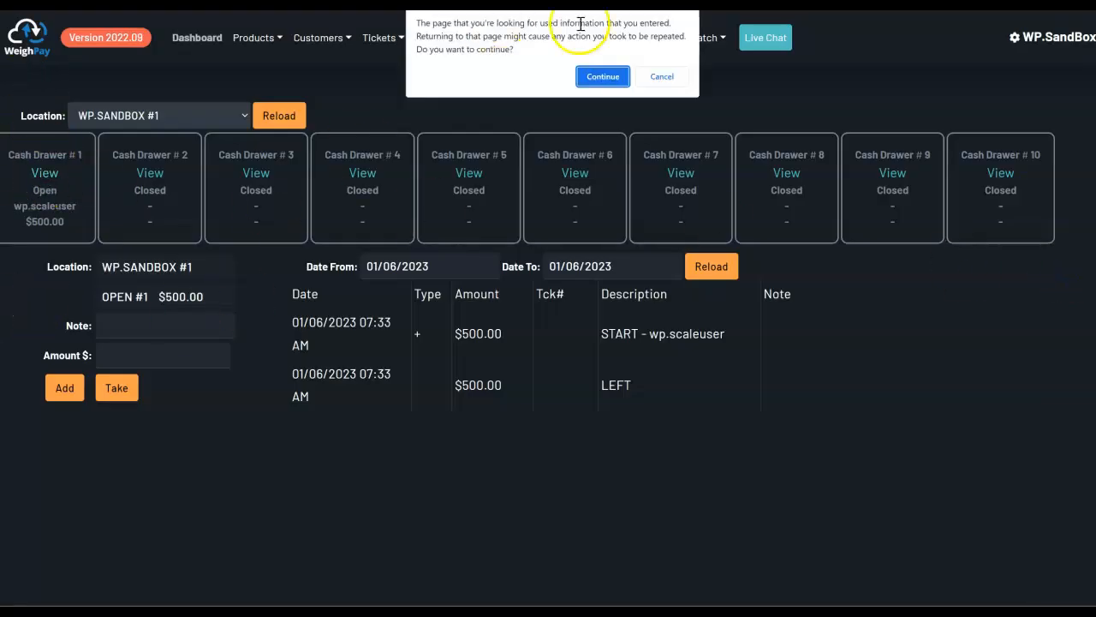
{"action": "left_click", "coordinate": [603, 76]}
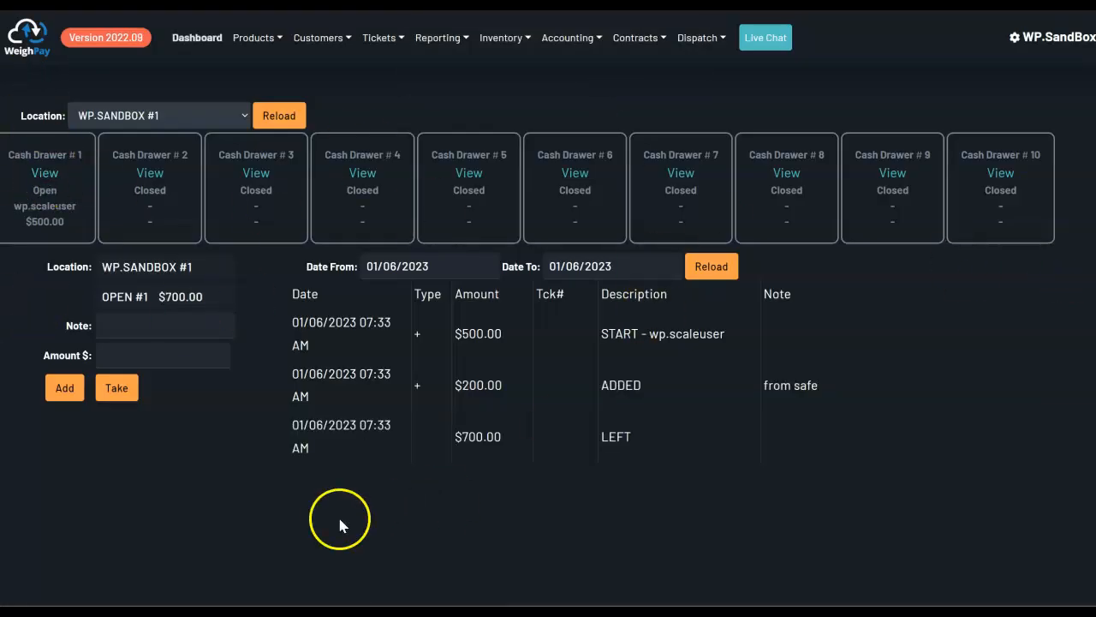
{"action": "left_click_drag", "start_coordinate": [206, 298], "coordinate": [68, 294]}
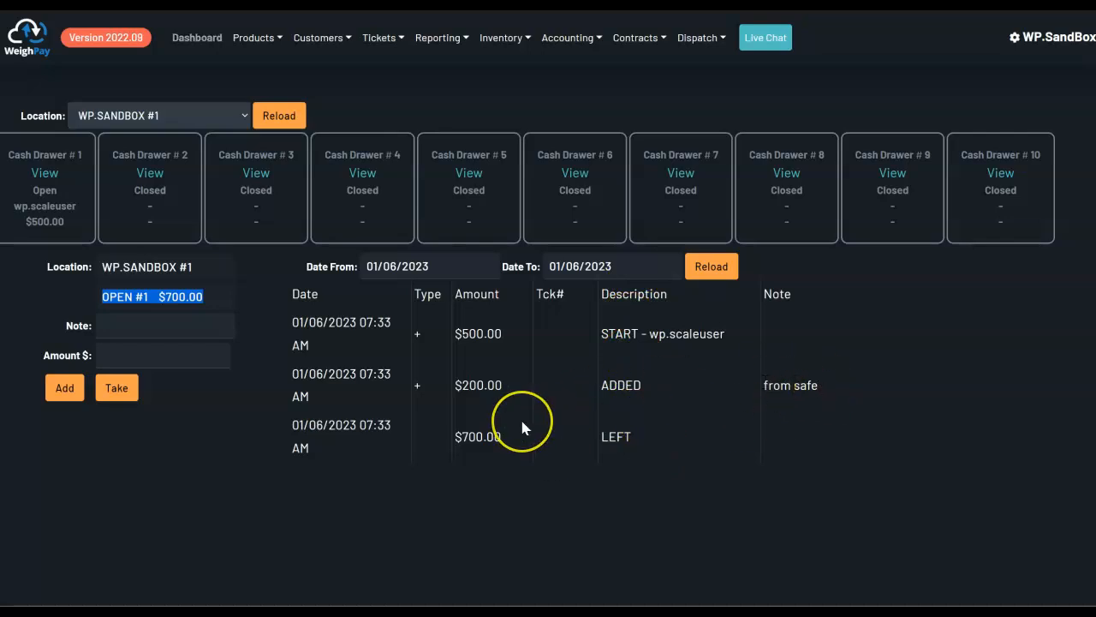
{"action": "left_click", "coordinate": [541, 473]}
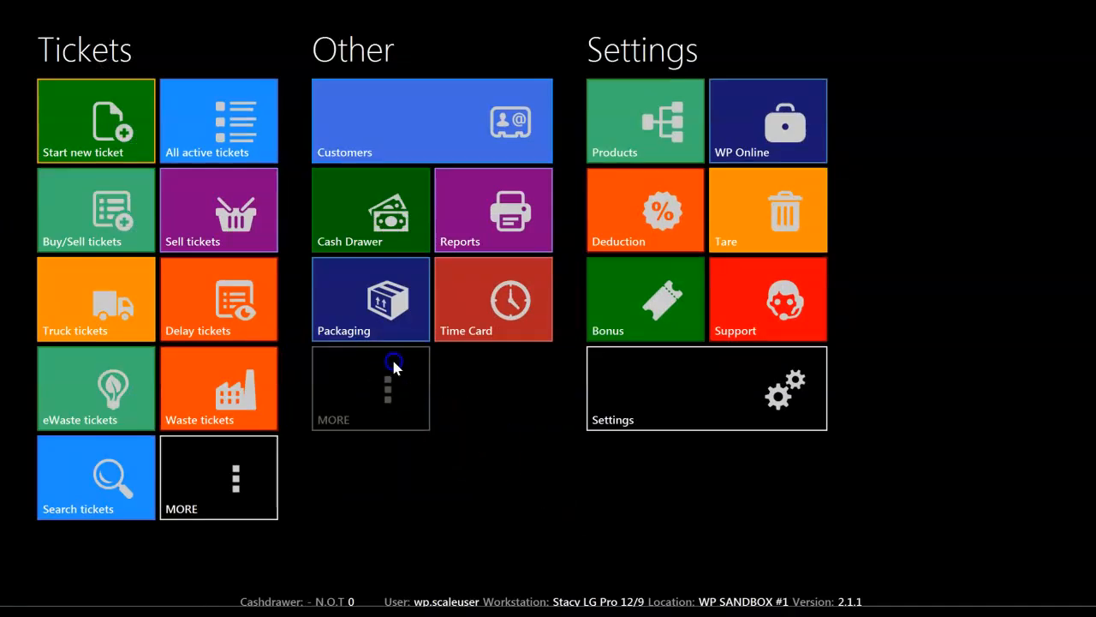
Open the Cash Drawer screen in the tile-based desktop scale app and review the drawer's transaction list.
{"action": "left_click", "coordinate": [386, 228]}
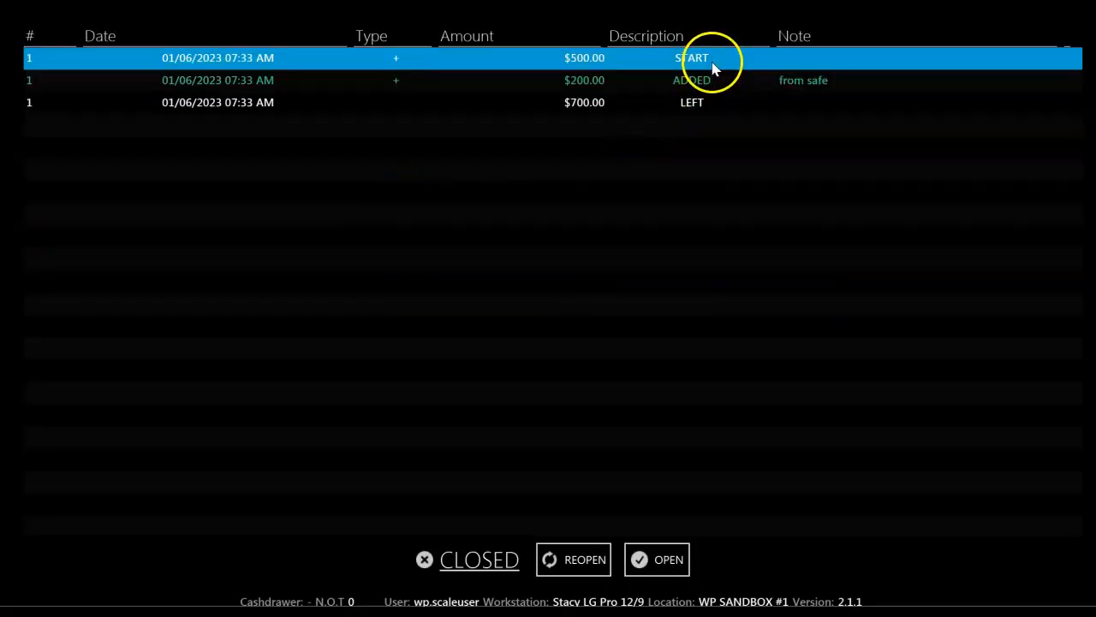
{"action": "left_click", "coordinate": [713, 59]}
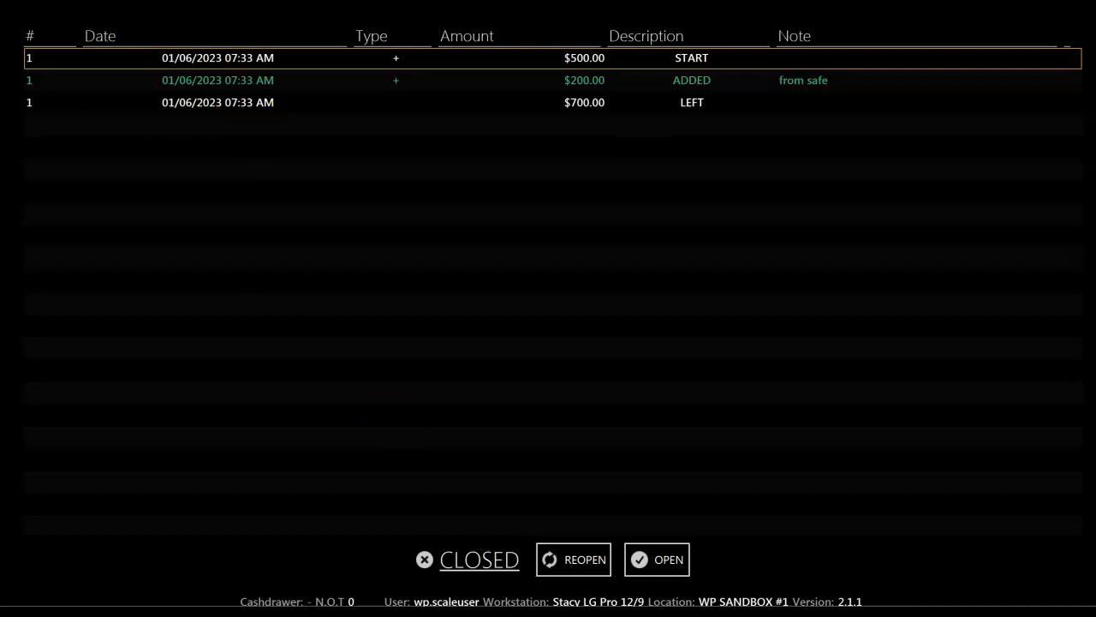
{"action": "left_click", "coordinate": [181, 226]}
{"action": "left_click", "coordinate": [88, 58]}
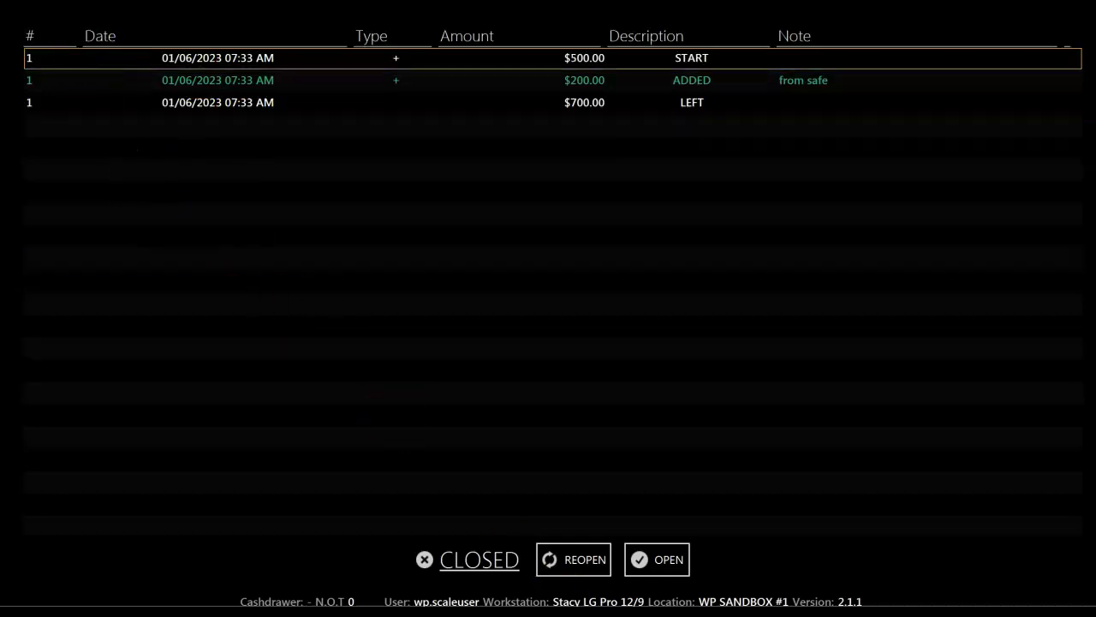